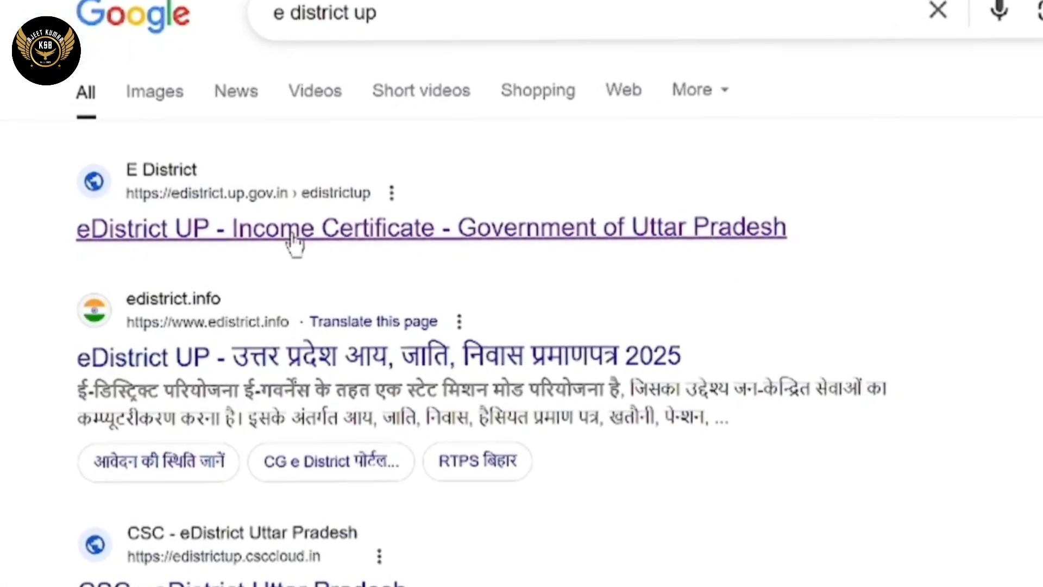
# - Open the eDistrict UP website, go to its सिटिजन लॉगिन (ई-साथी) page and open the new user registration form
pyautogui.click(305, 239)
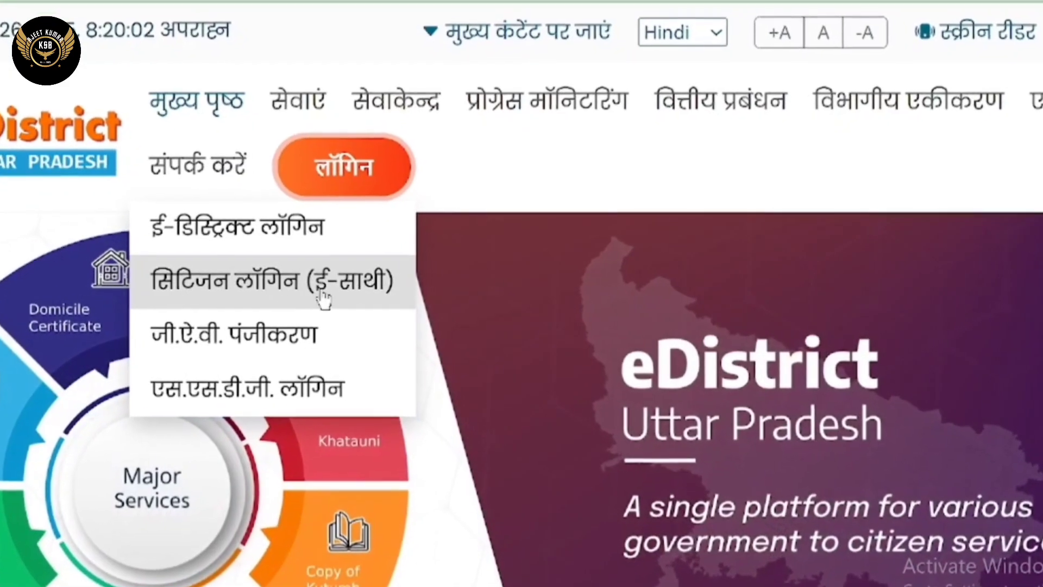
pyautogui.click(232, 299)
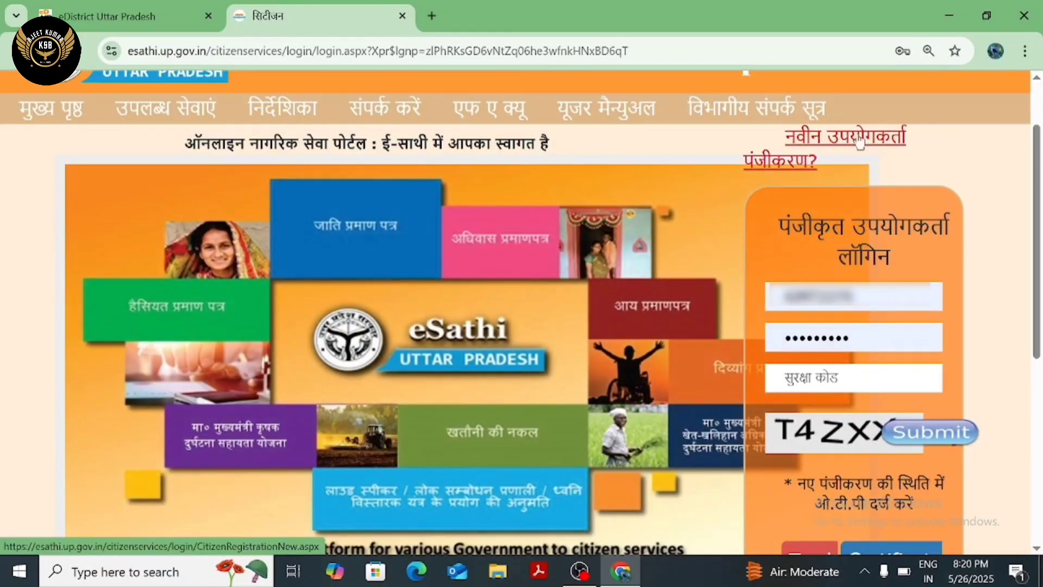
pyautogui.click(860, 139)
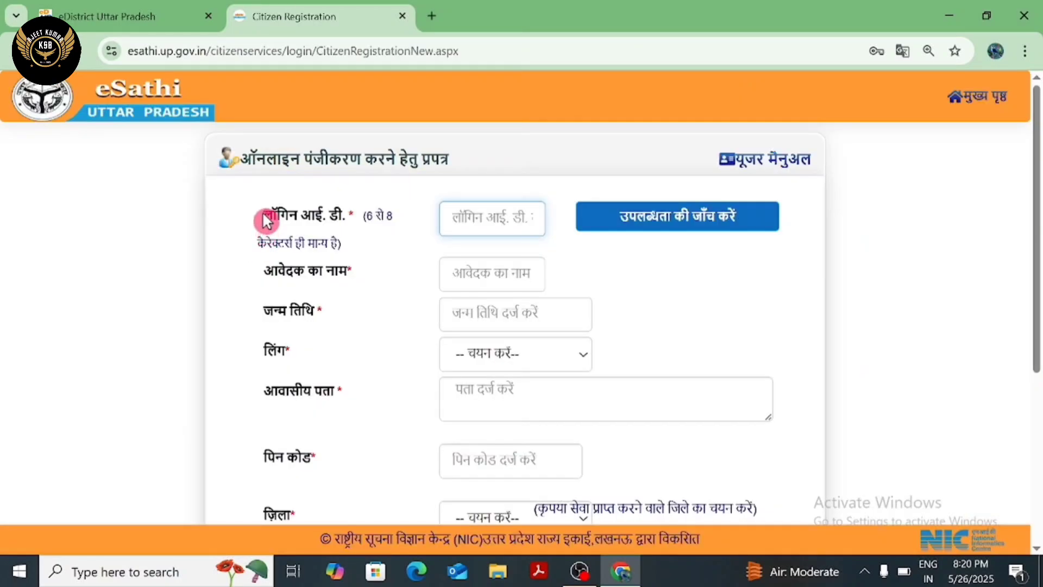
# - Enter a login ID of 6 to 8 characters in the registration form and check its availability
pyautogui.moveTo(264, 215); pyautogui.dragTo(386, 218)
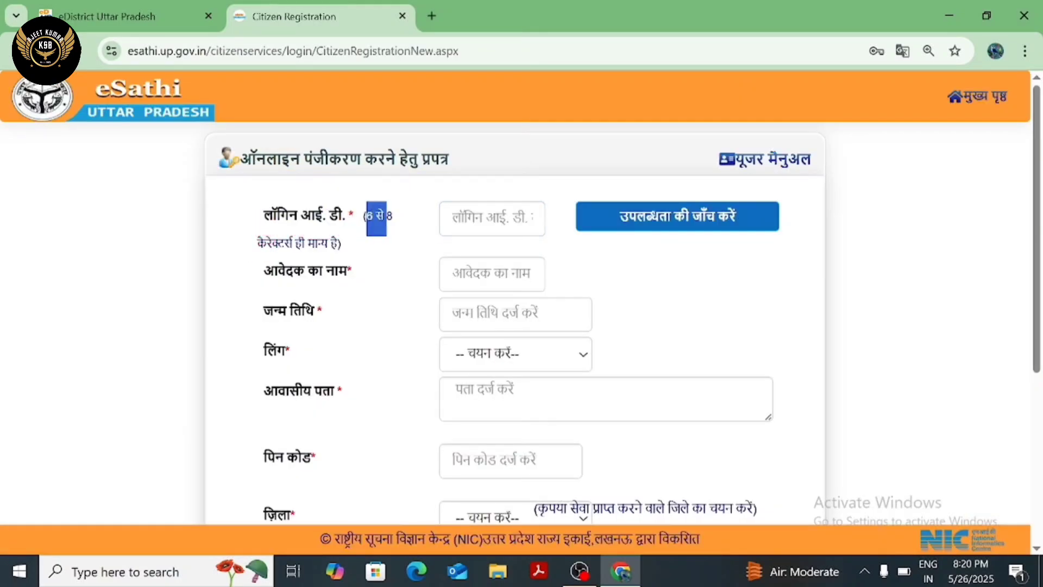
pyautogui.moveTo(258, 246); pyautogui.dragTo(344, 245)
pyautogui.click(381, 208)
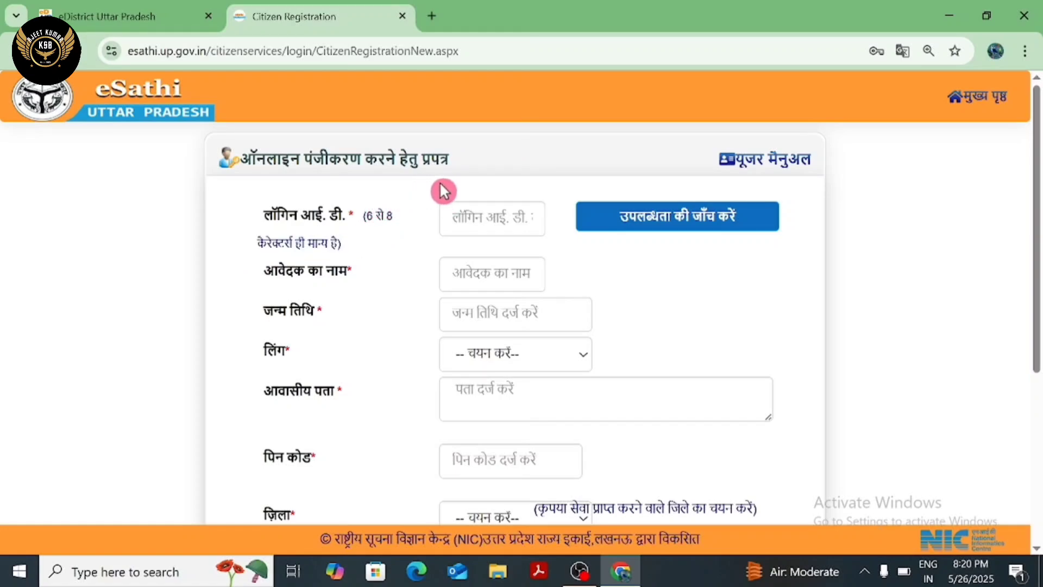
pyautogui.moveTo(400, 214); pyautogui.dragTo(361, 234)
pyautogui.click(377, 207)
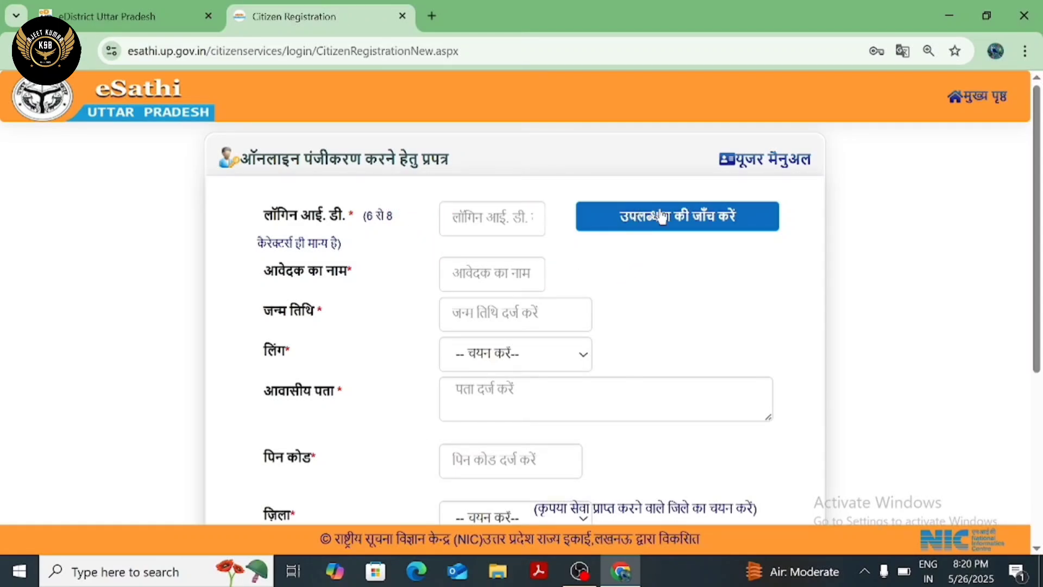
pyautogui.click(630, 217)
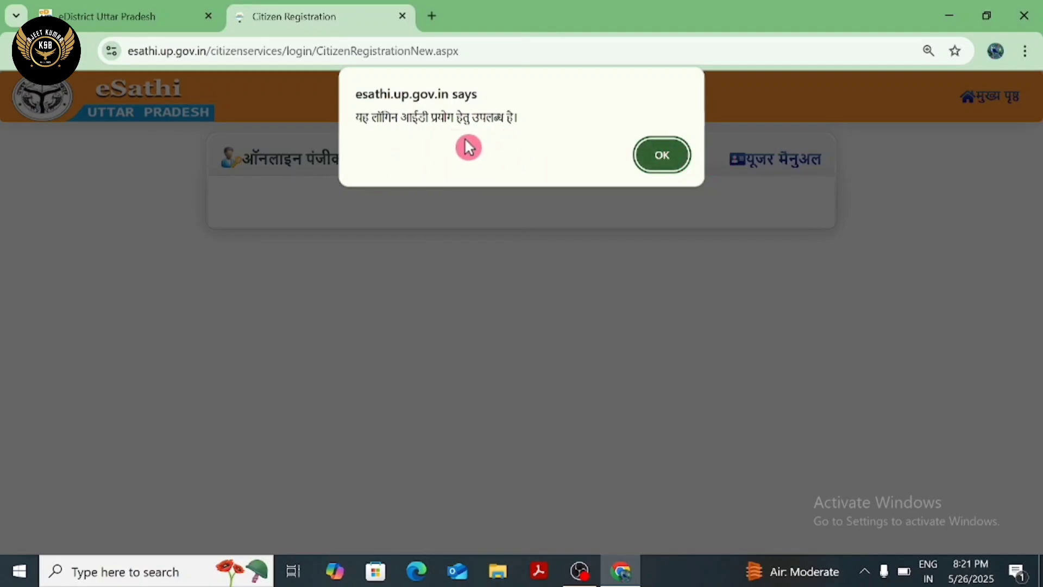
pyautogui.click(657, 166)
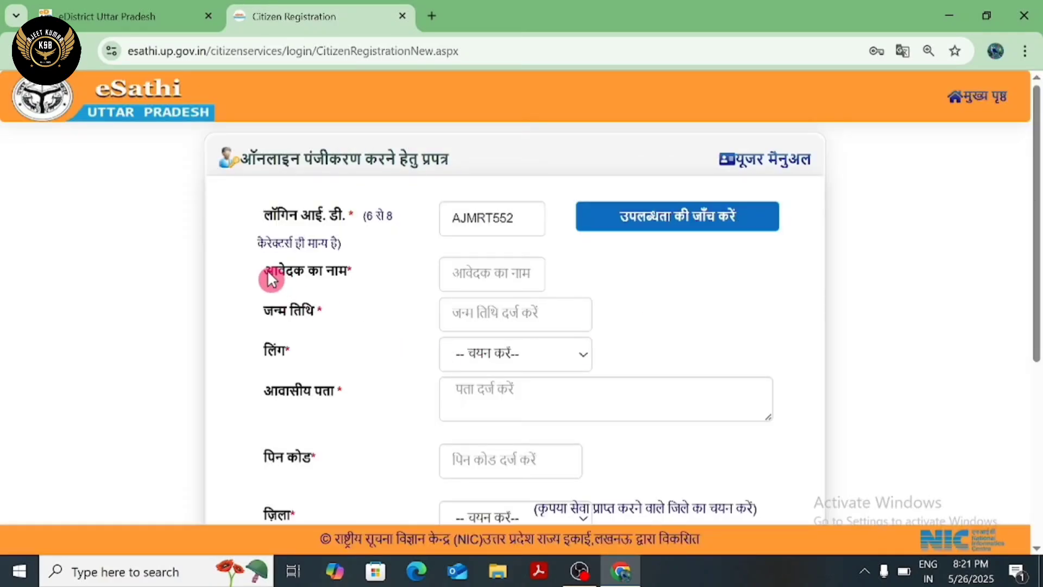
# - Examine the registration form's applicant name, birth date, gender options, residential address and postal code fields
pyautogui.moveTo(281, 278); pyautogui.dragTo(361, 275)
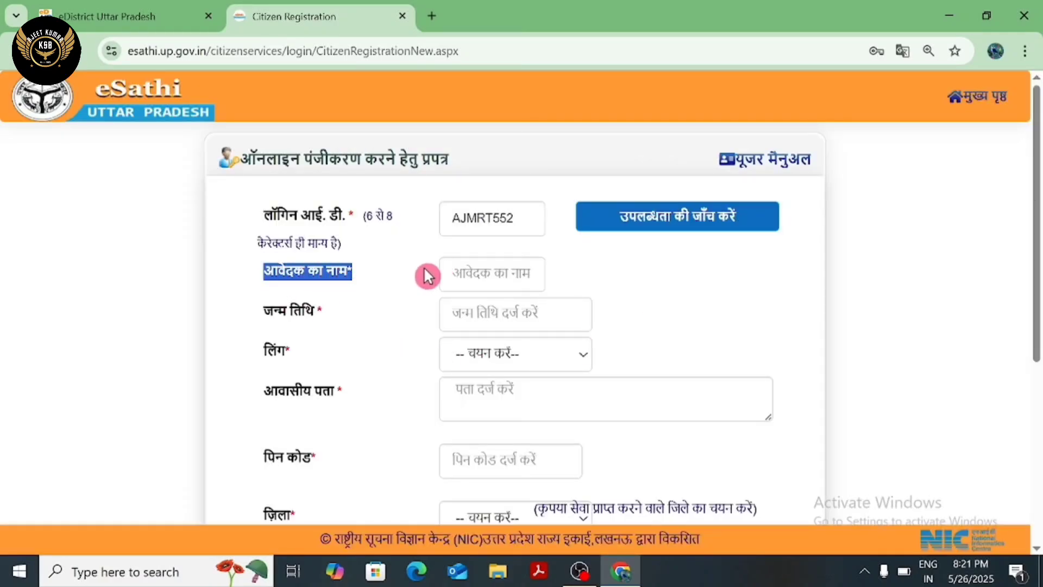
pyautogui.click(272, 280)
pyautogui.moveTo(272, 274); pyautogui.dragTo(350, 275)
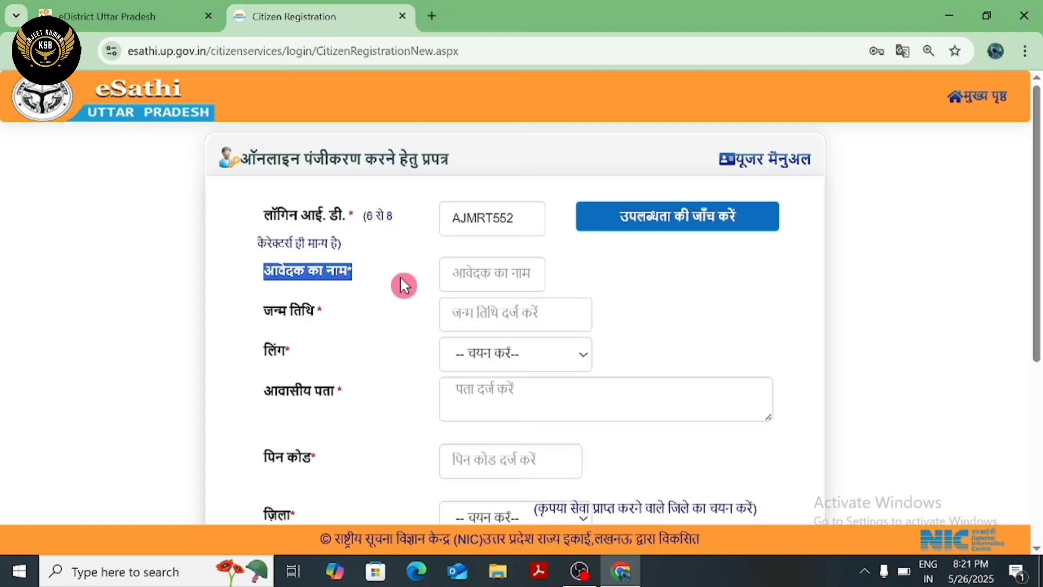
pyautogui.moveTo(265, 312); pyautogui.dragTo(337, 316)
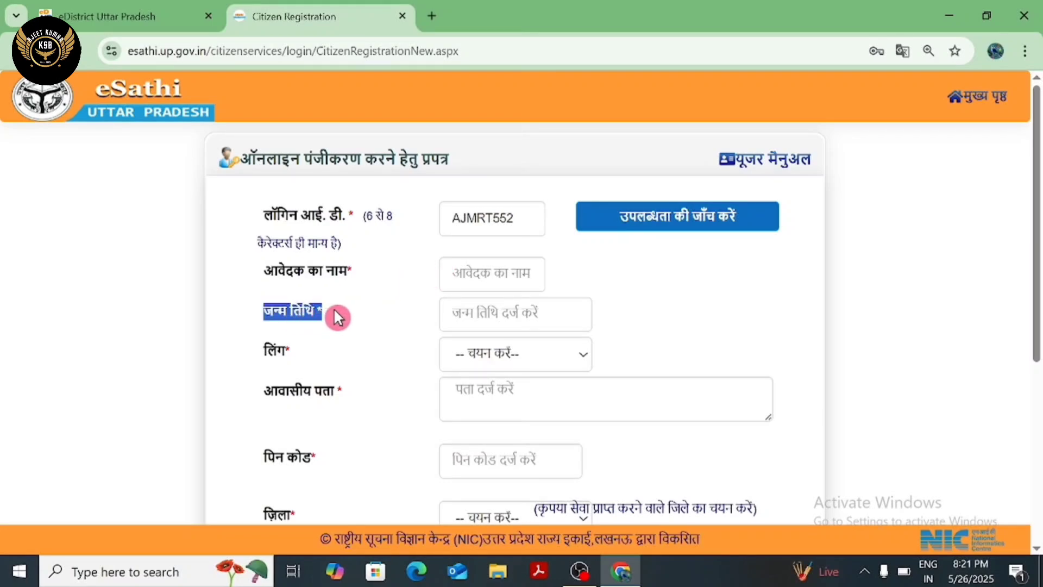
pyautogui.moveTo(264, 350); pyautogui.dragTo(295, 354)
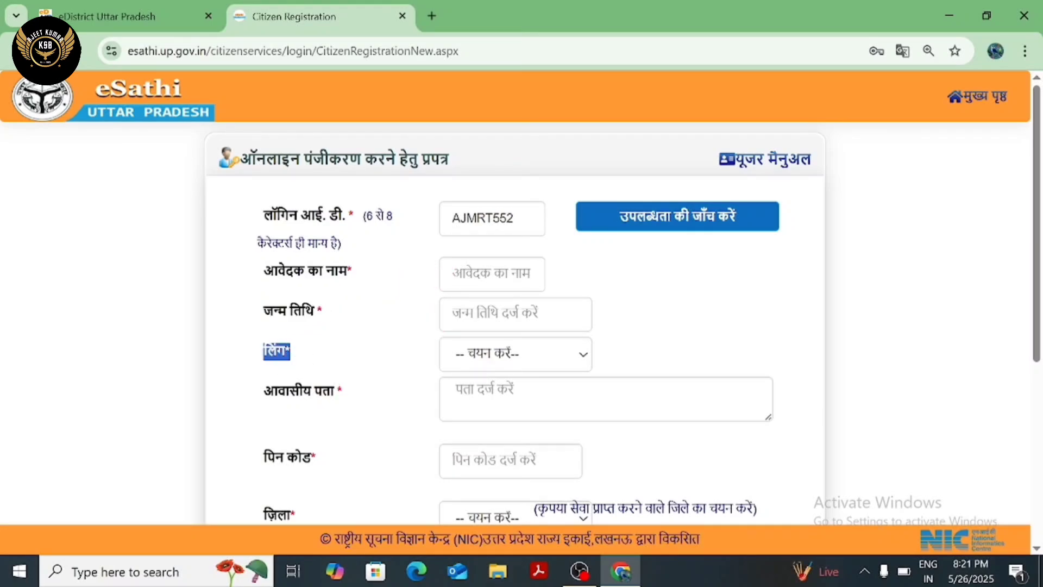
pyautogui.click(535, 355)
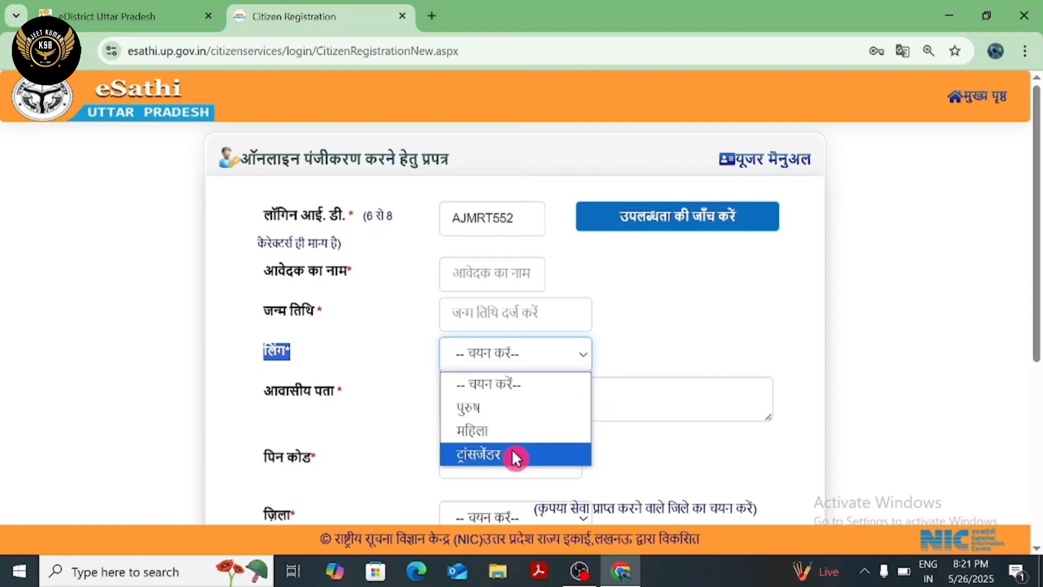
pyautogui.click(400, 416)
pyautogui.moveTo(265, 401); pyautogui.dragTo(340, 396)
pyautogui.click(429, 388)
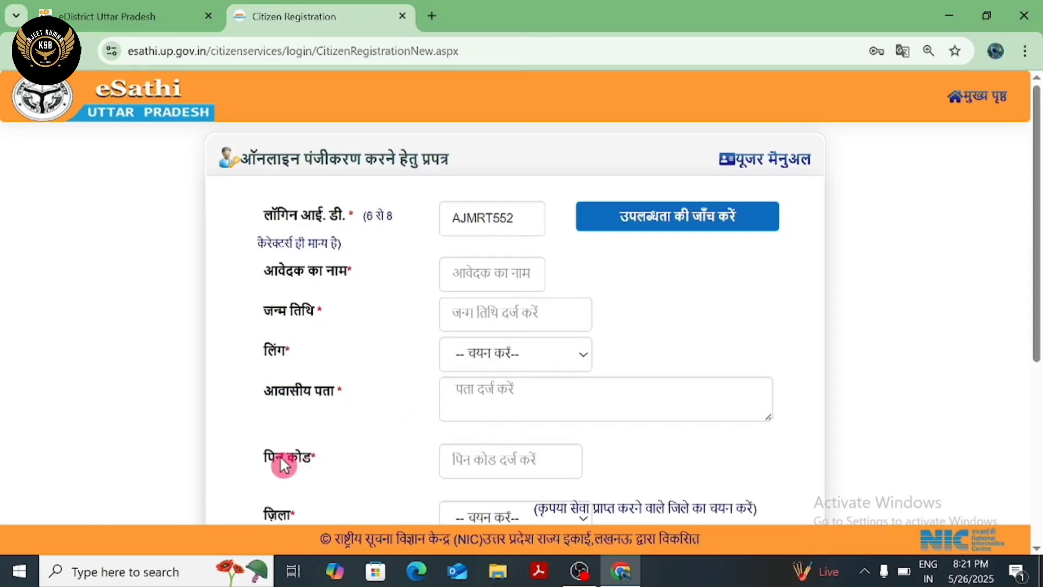
pyautogui.moveTo(264, 462); pyautogui.dragTo(338, 463)
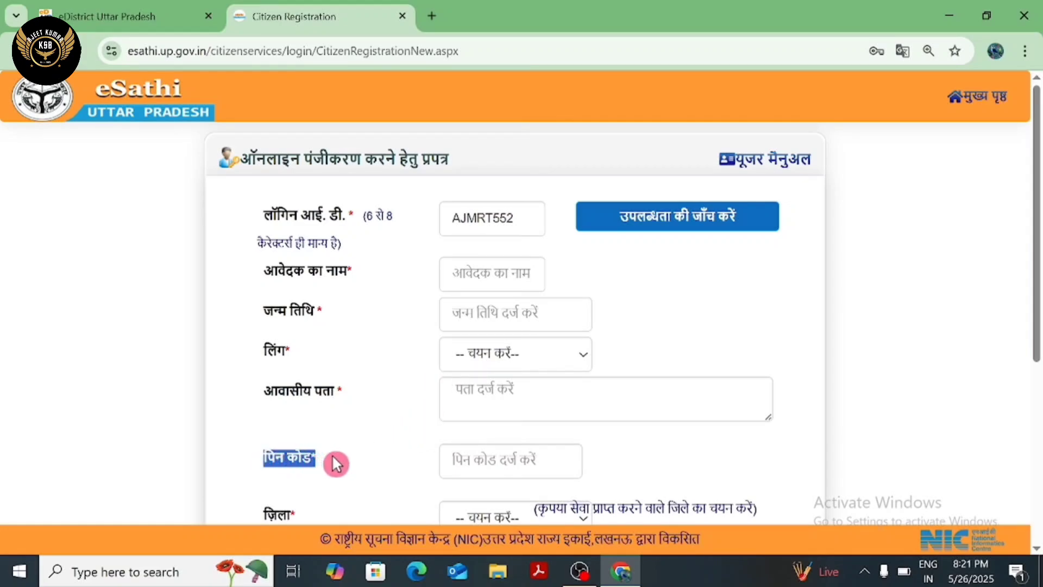
pyautogui.click(429, 439)
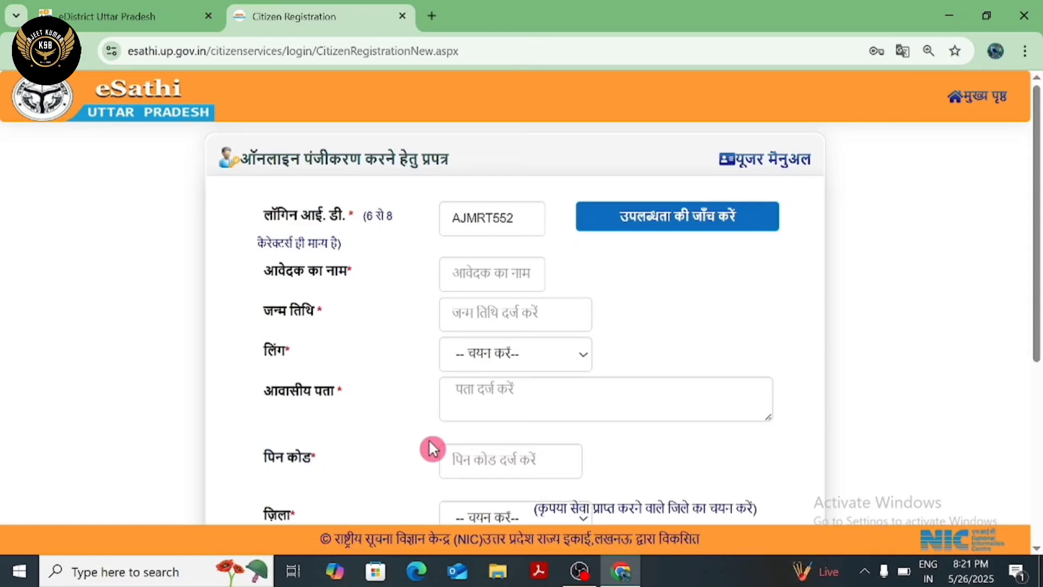
# - Examine the registration form's district, mobile number, e-mail and security code fields, including the save option
pyautogui.scroll(-6, 429, 439)
pyautogui.moveTo(263, 207); pyautogui.dragTo(298, 204)
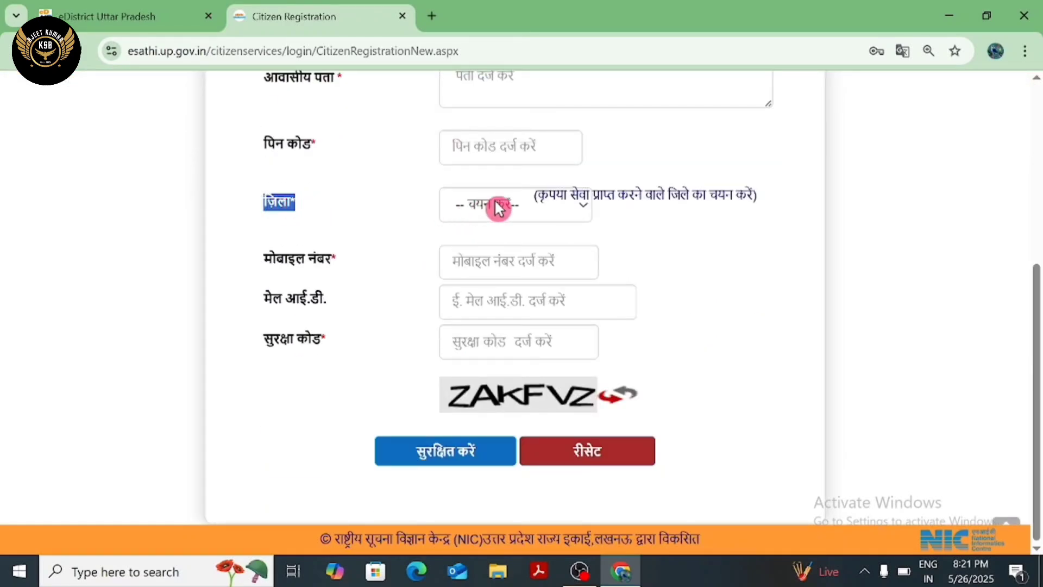
pyautogui.moveTo(263, 260); pyautogui.dragTo(335, 263)
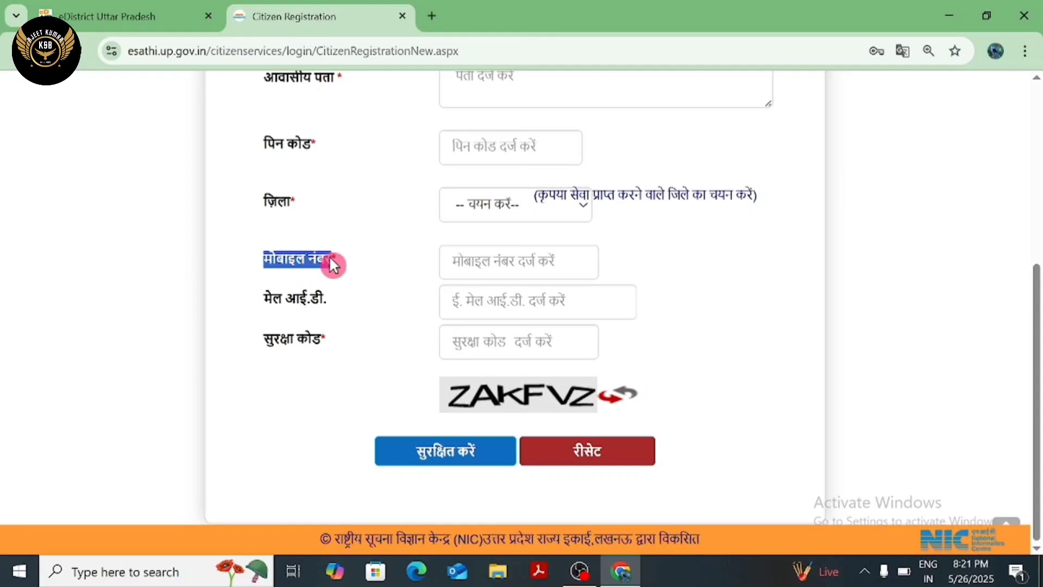
pyautogui.click(419, 253)
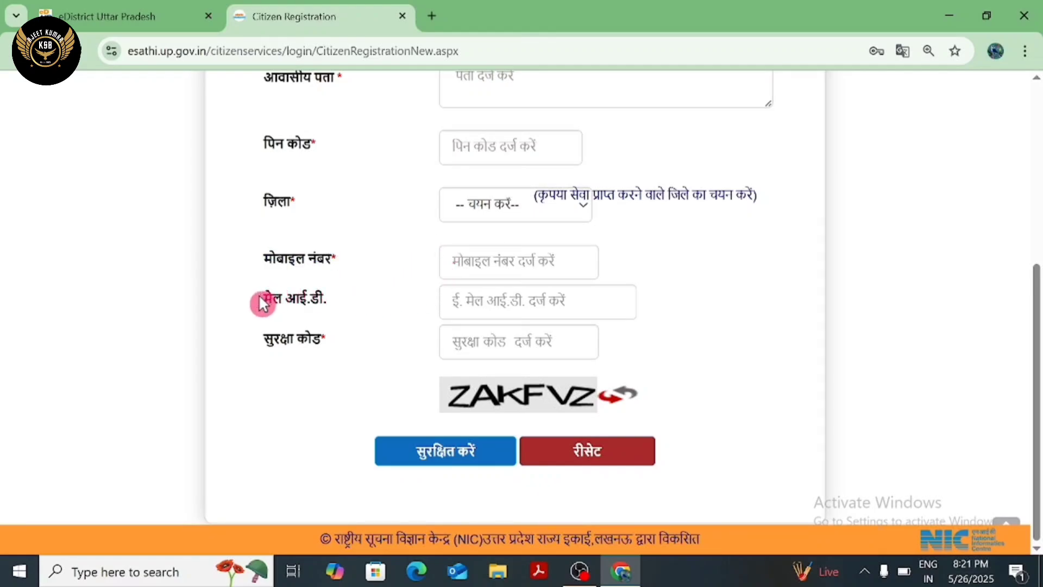
pyautogui.moveTo(263, 301); pyautogui.dragTo(415, 294)
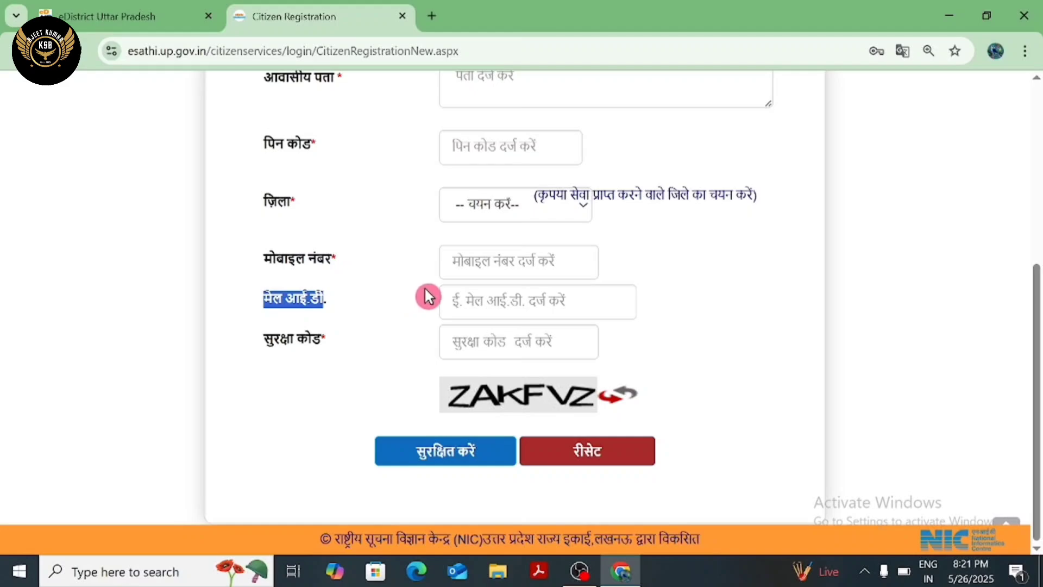
pyautogui.click(428, 296)
pyautogui.moveTo(268, 344); pyautogui.dragTo(326, 344)
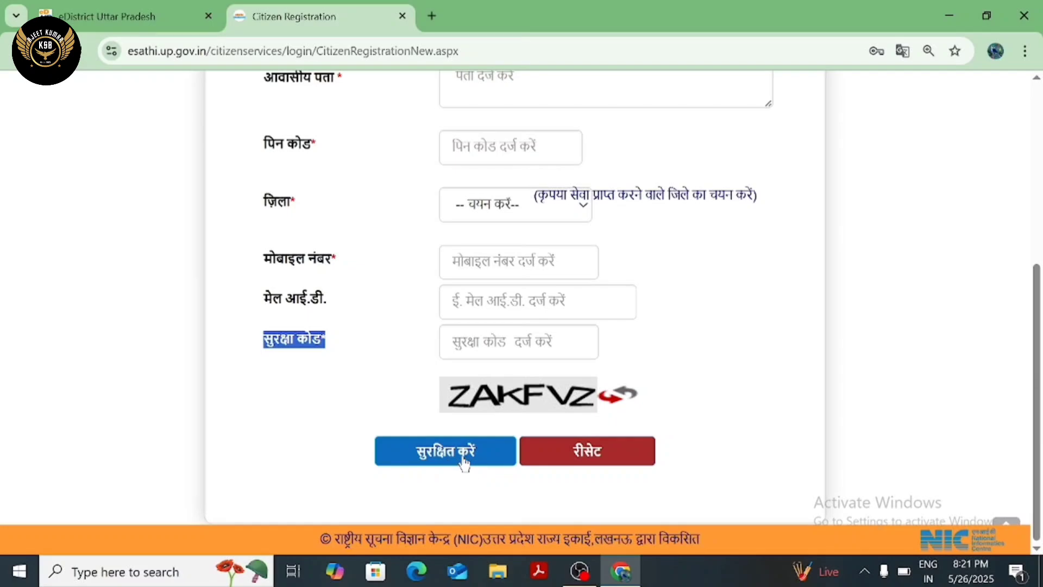
pyautogui.click(432, 477)
pyautogui.scroll(6, 330, 358)
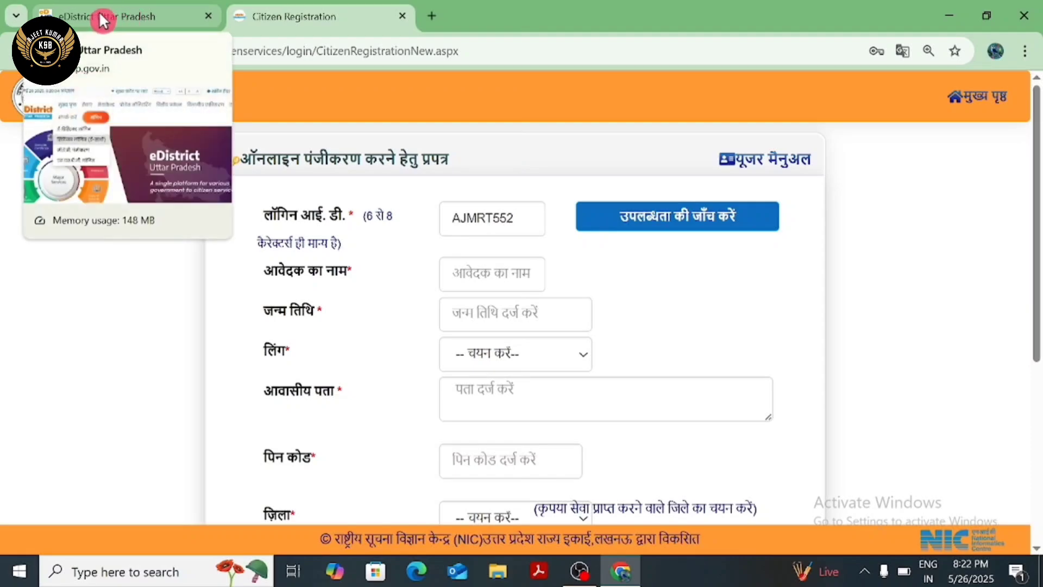
# - Open सिटिजन लॉगिन (ई-साथी) from the eDistrict site and sign in with the saved user ID and password
pyautogui.click(120, 16)
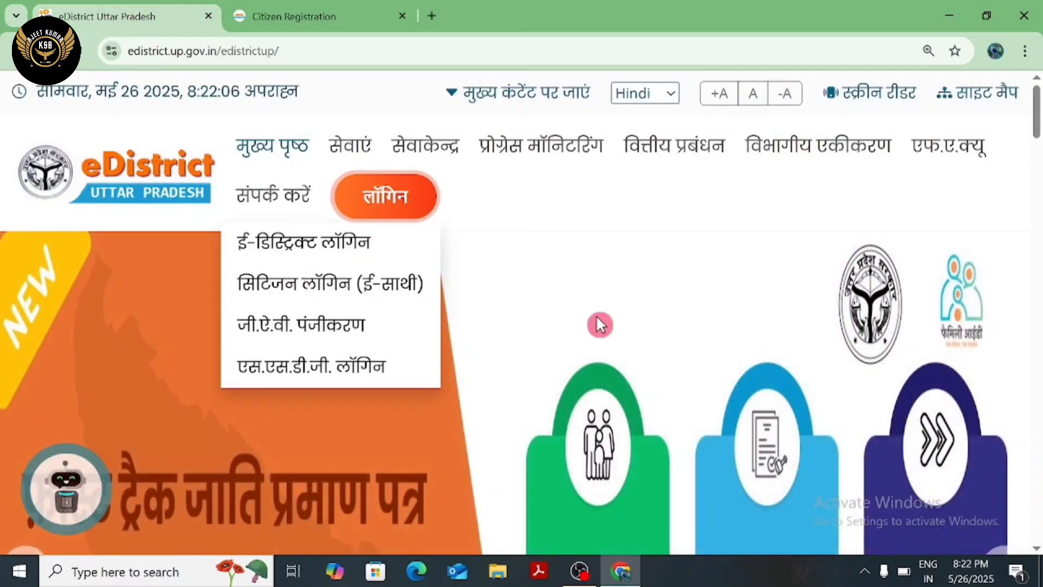
pyautogui.moveTo(387, 217)
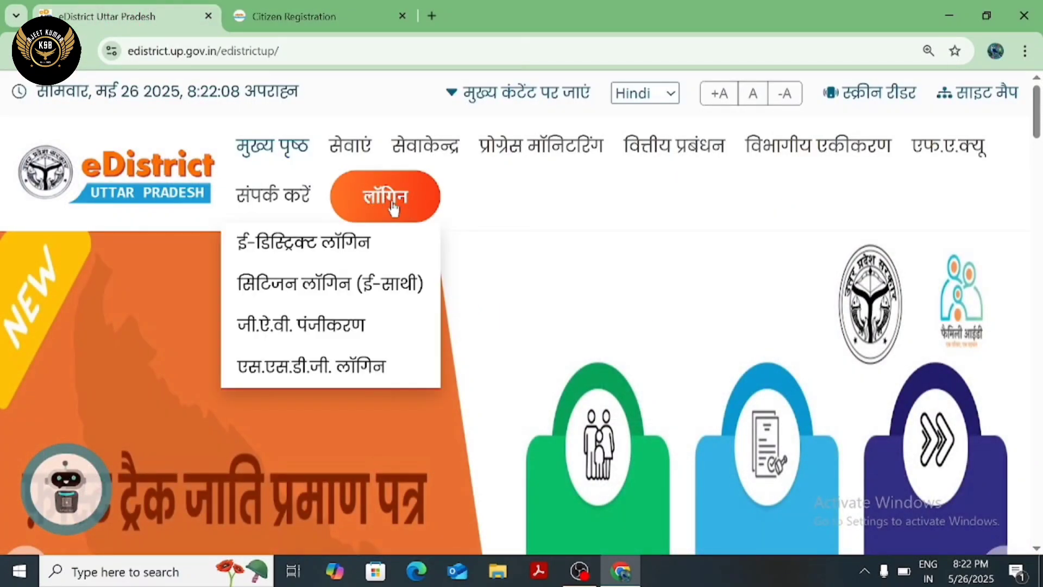
pyautogui.click(356, 296)
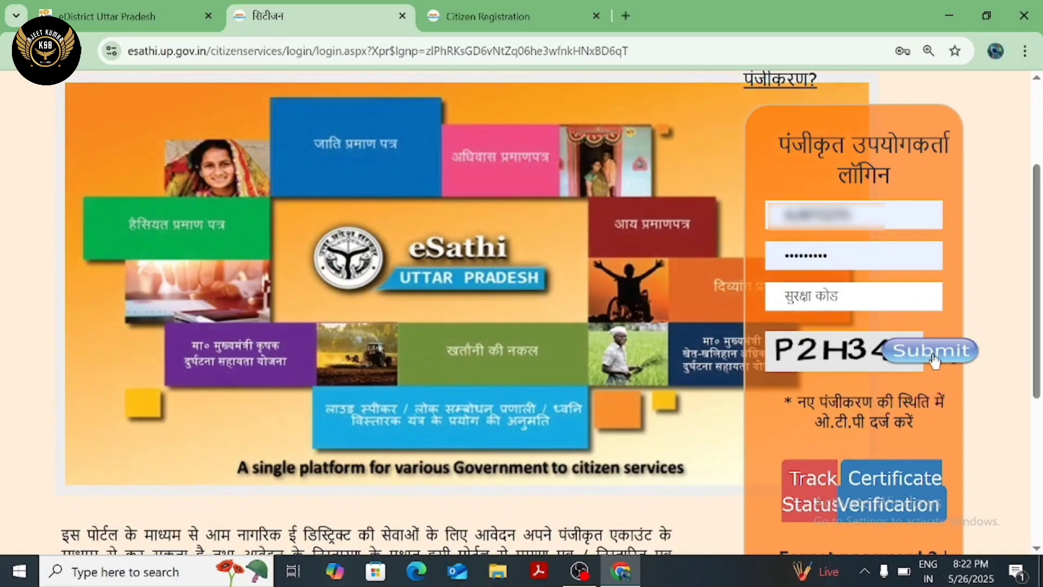
pyautogui.click(944, 361)
# - Open the निवास प्रमाण पत्र service from the certificate services and view its Aadhaar e-KYC verification form down to the consent text
pyautogui.moveTo(153, 166); pyautogui.dragTo(363, 177)
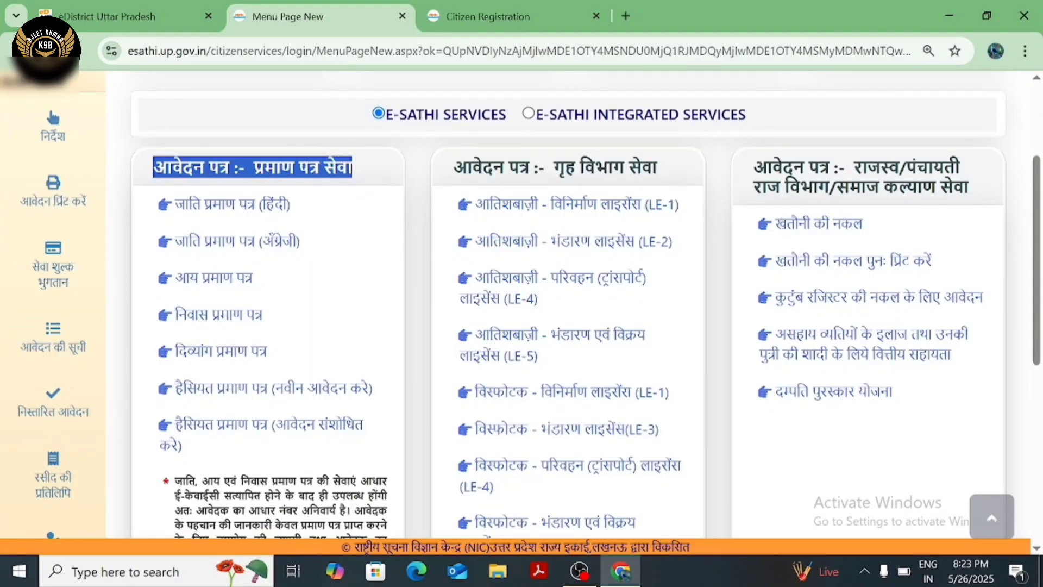
pyautogui.click(217, 315)
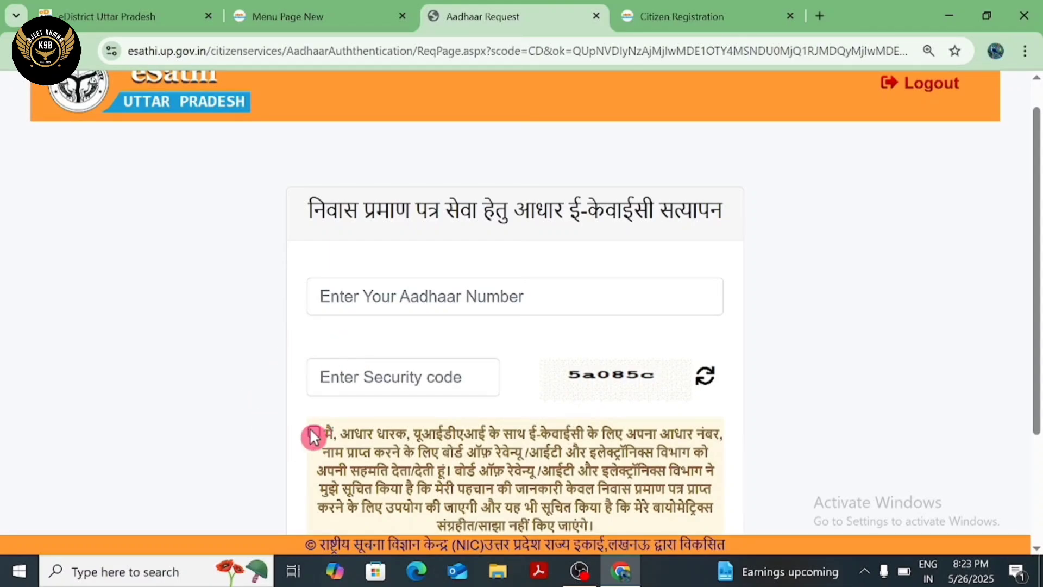
pyautogui.scroll(-3, 361, 480)
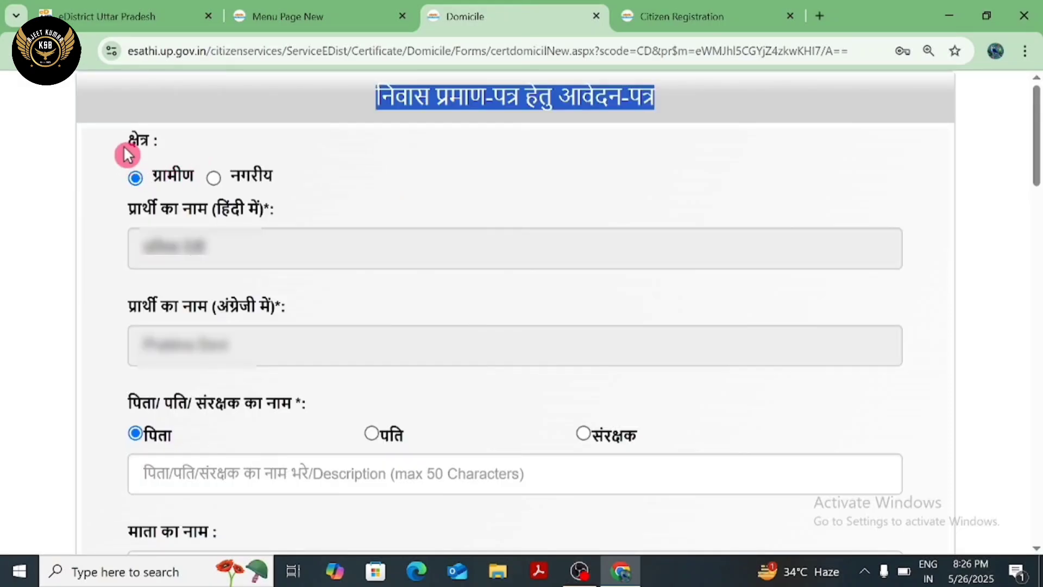
# - Examine the residence certificate form's area options, Hindi and English applicant name fields, and the father, husband or guardian name field
pyautogui.click(127, 148)
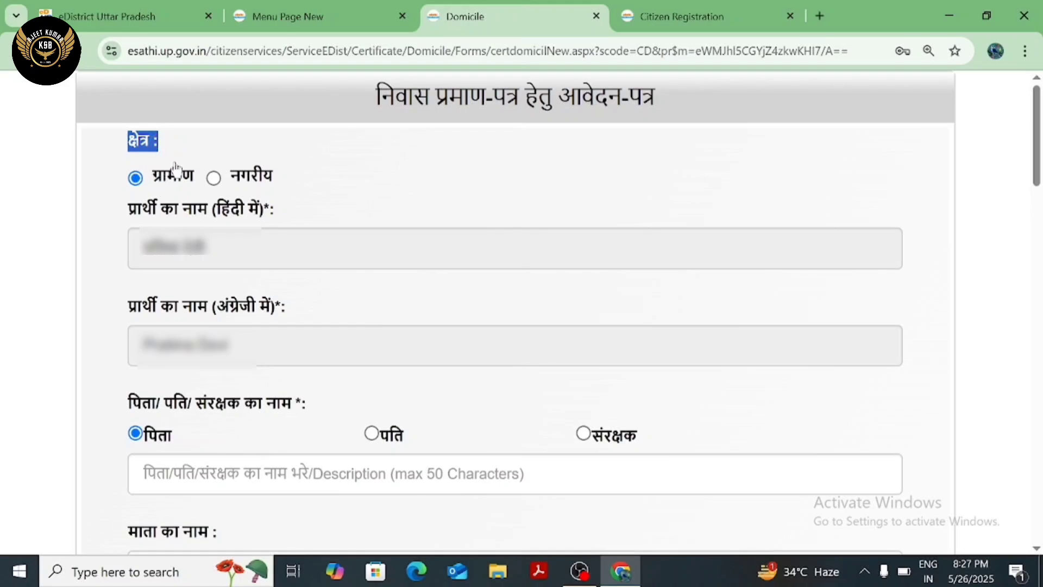
pyautogui.click(214, 155)
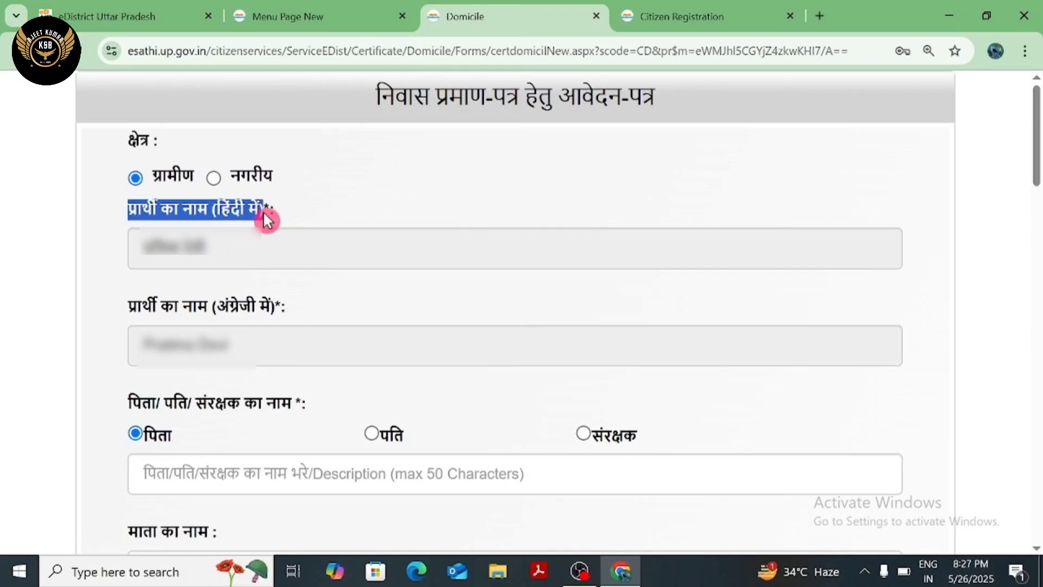
pyautogui.moveTo(136, 303); pyautogui.dragTo(278, 307)
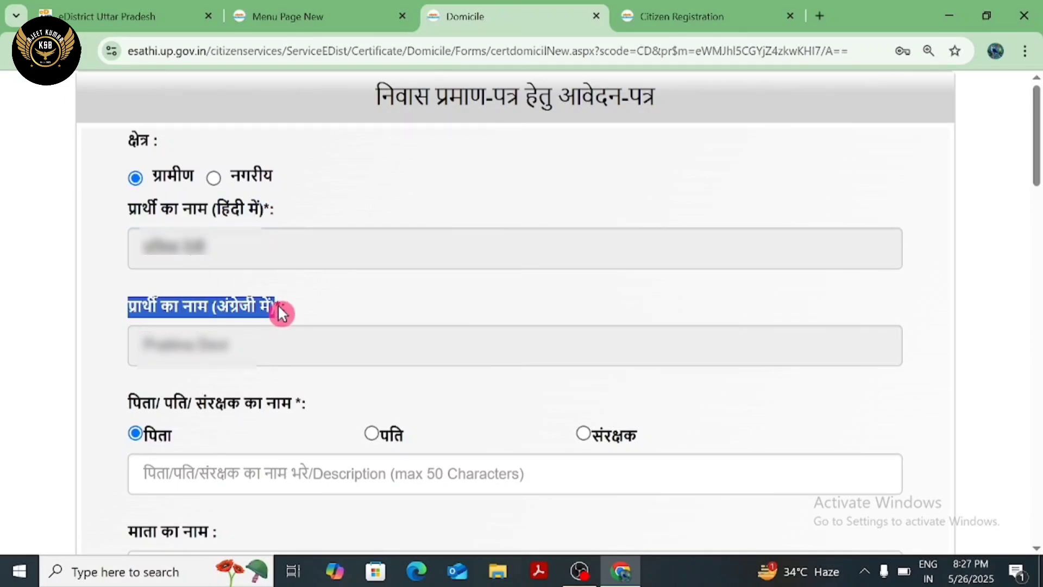
pyautogui.click(342, 313)
pyautogui.scroll(-5, 126, 165)
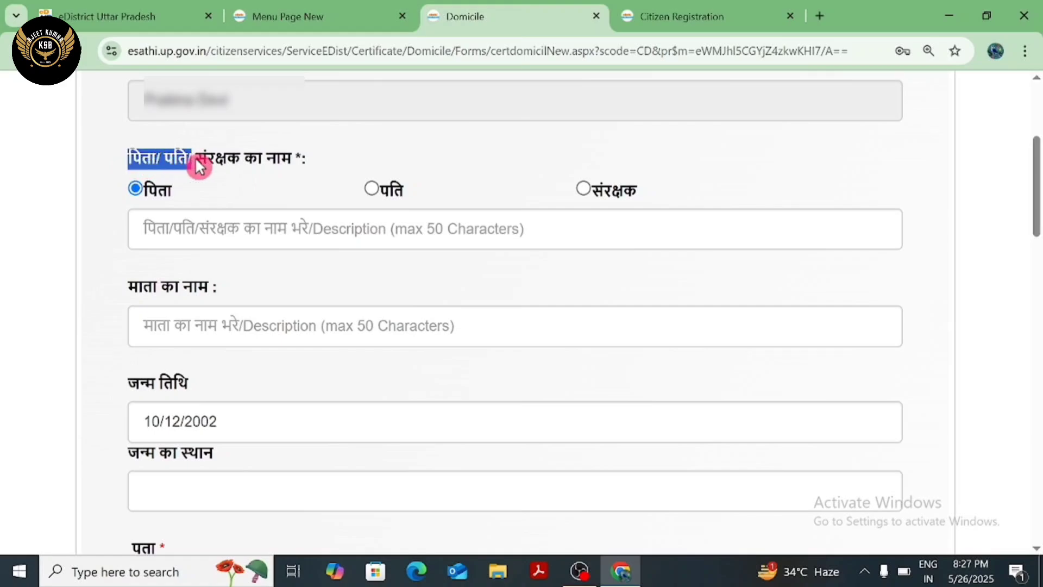
pyautogui.moveTo(194, 158); pyautogui.dragTo(306, 163)
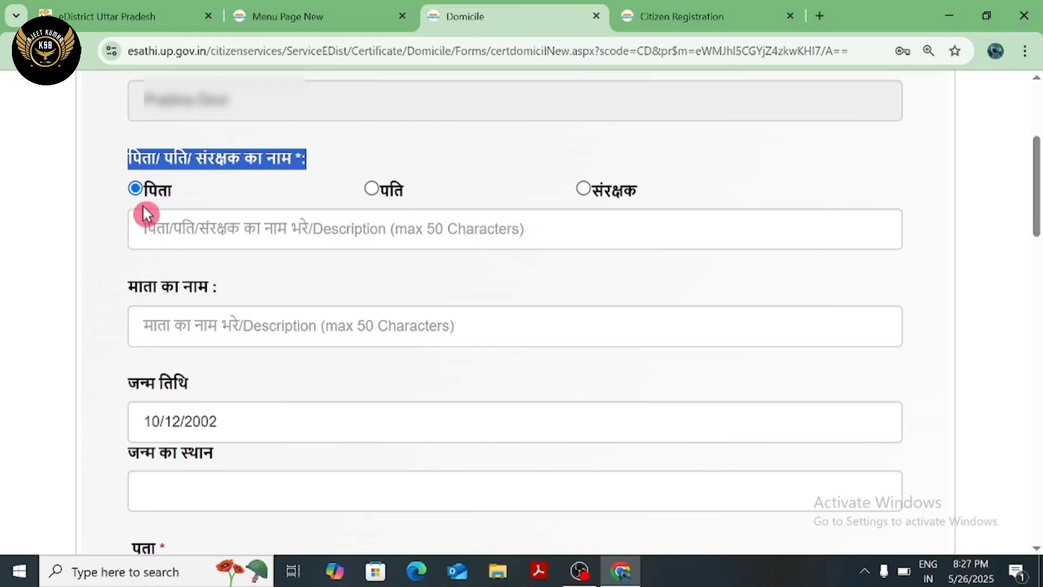
pyautogui.click(244, 188)
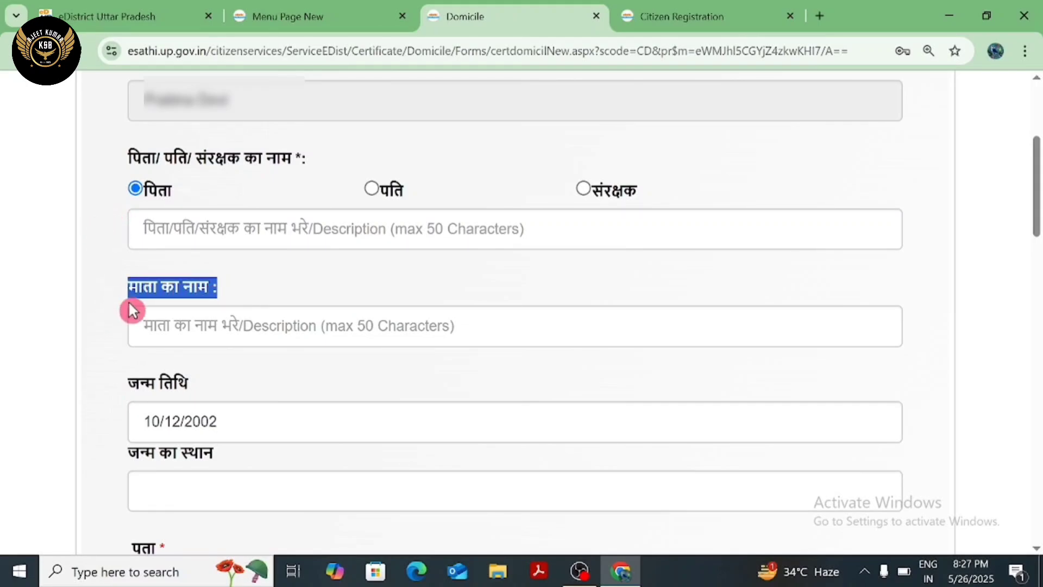
# - Examine the form's birth date and birthplace fields and the address section's house number and locality/post fields
pyautogui.scroll(-5, 127, 140)
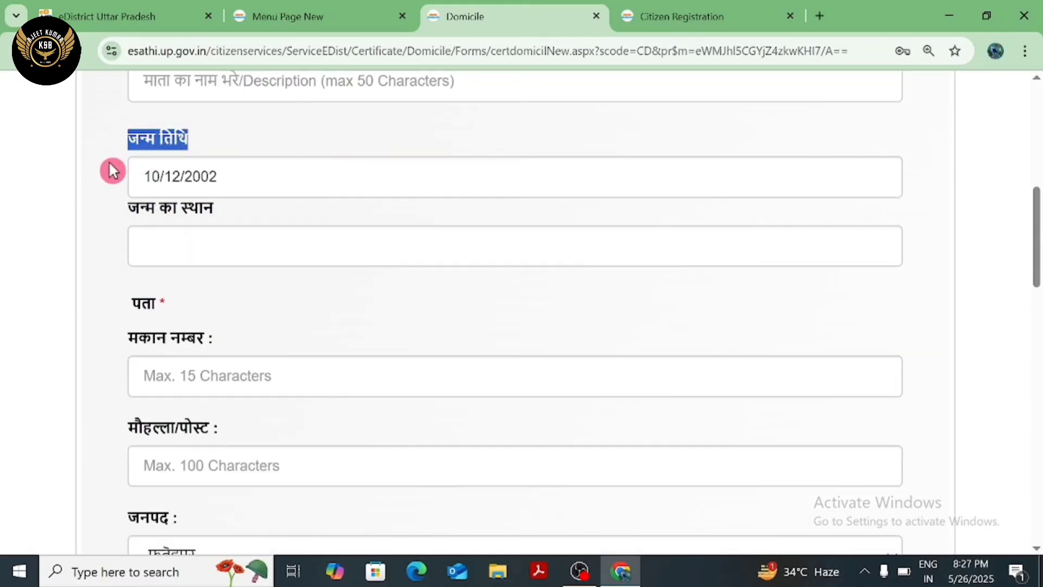
pyautogui.moveTo(129, 215); pyautogui.dragTo(201, 229)
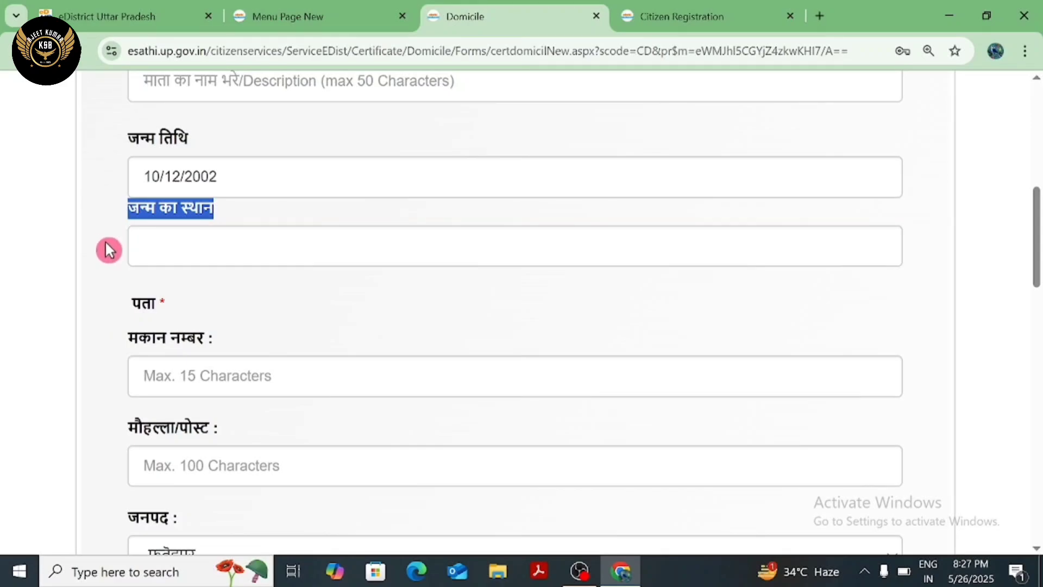
pyautogui.scroll(-3, 107, 245)
pyautogui.moveTo(128, 143); pyautogui.dragTo(170, 142)
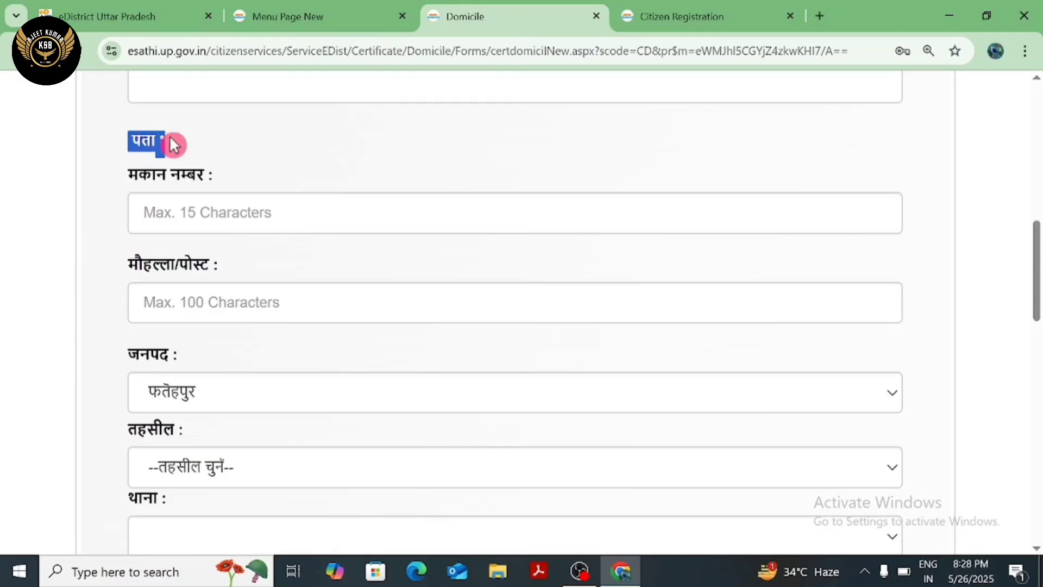
pyautogui.click(122, 174)
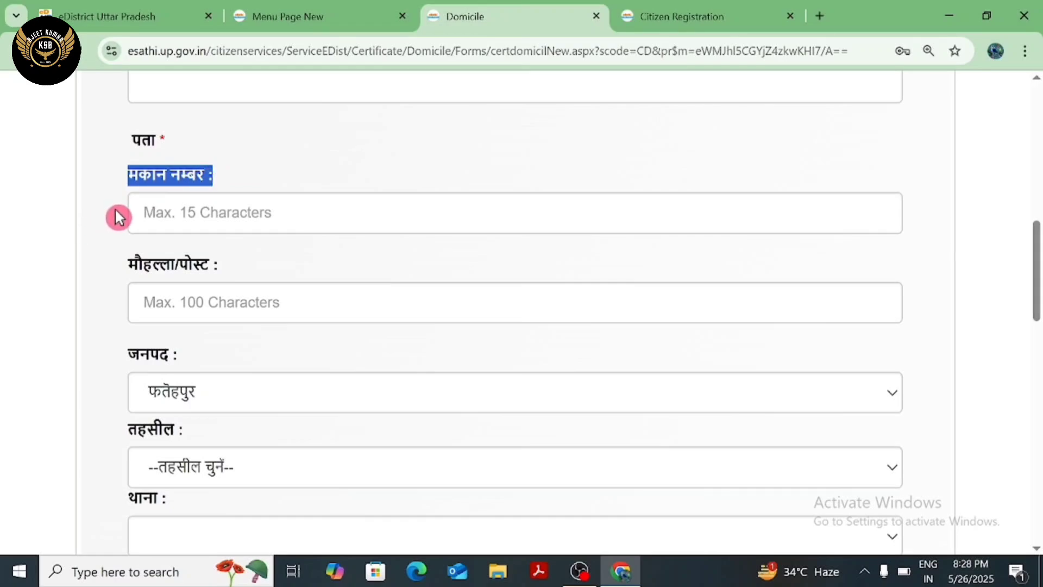
pyautogui.moveTo(129, 265); pyautogui.dragTo(221, 270)
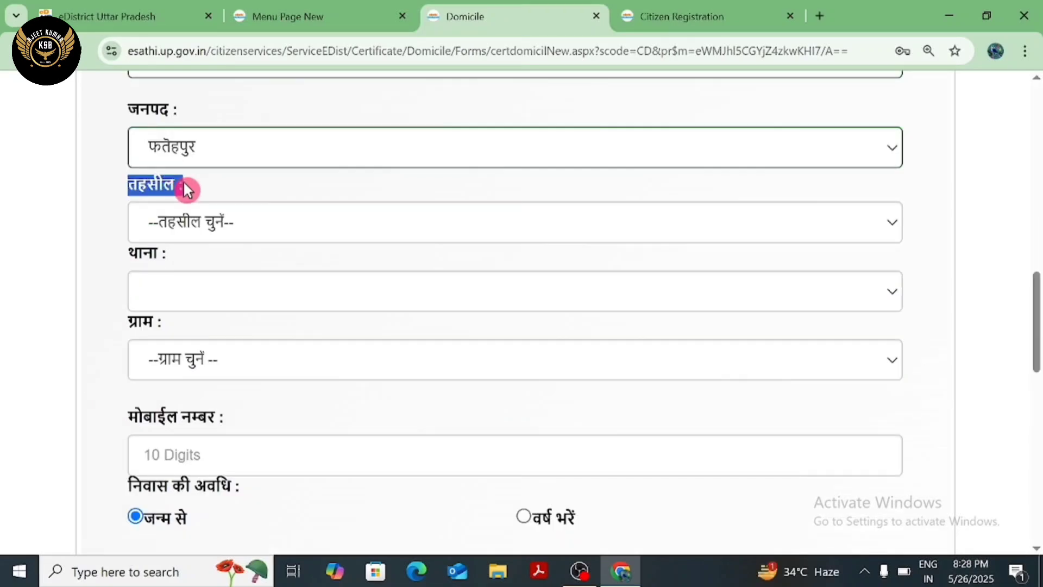
# - Examine the तहसील choices and the थाना, ग्राम and mobile number fields of the address section
pyautogui.click(185, 220)
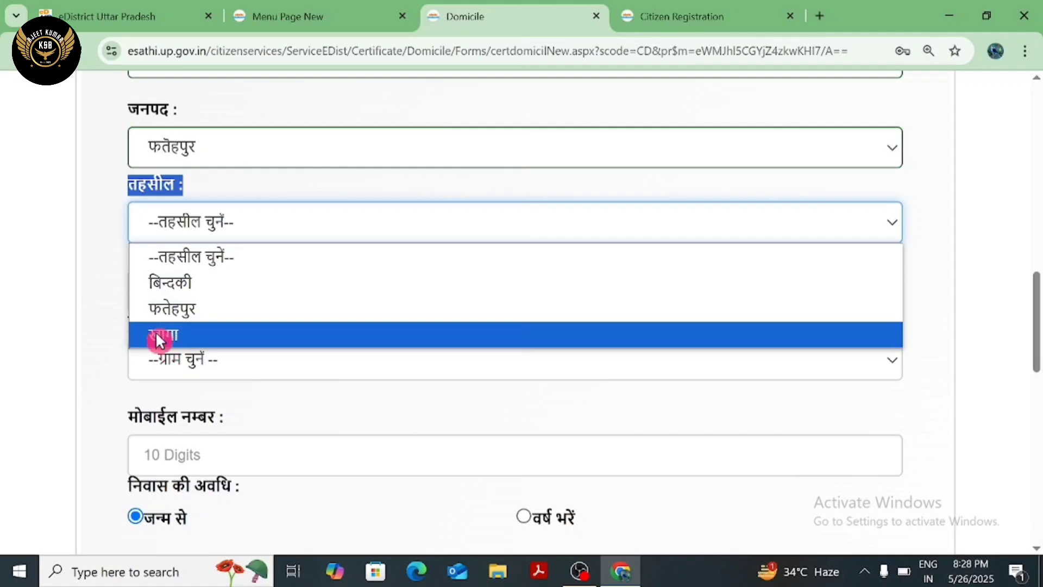
pyautogui.click(85, 272)
pyautogui.moveTo(86, 272); pyautogui.dragTo(163, 259)
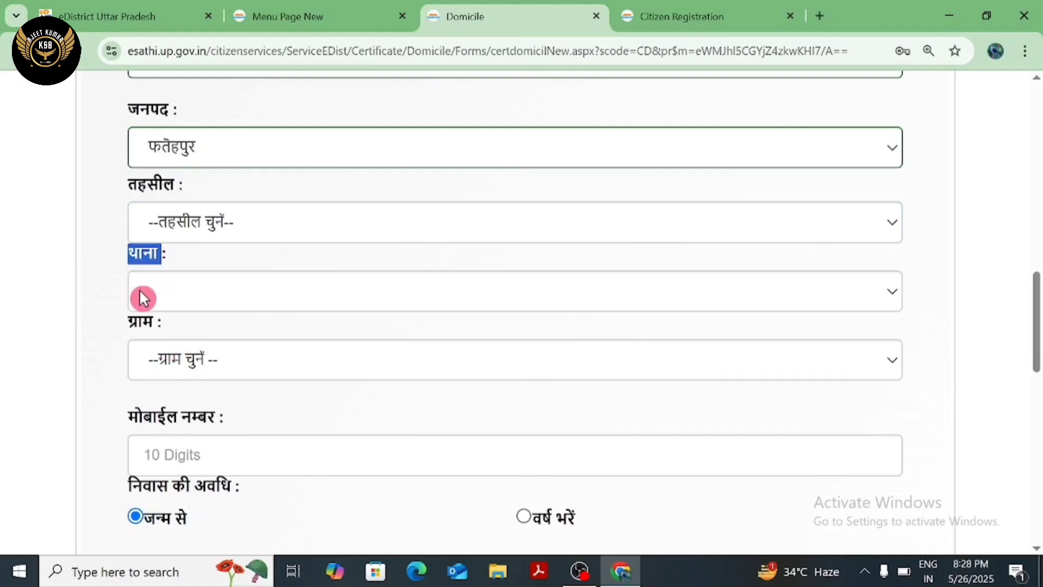
pyautogui.click(107, 298)
pyautogui.scroll(-3, 107, 249)
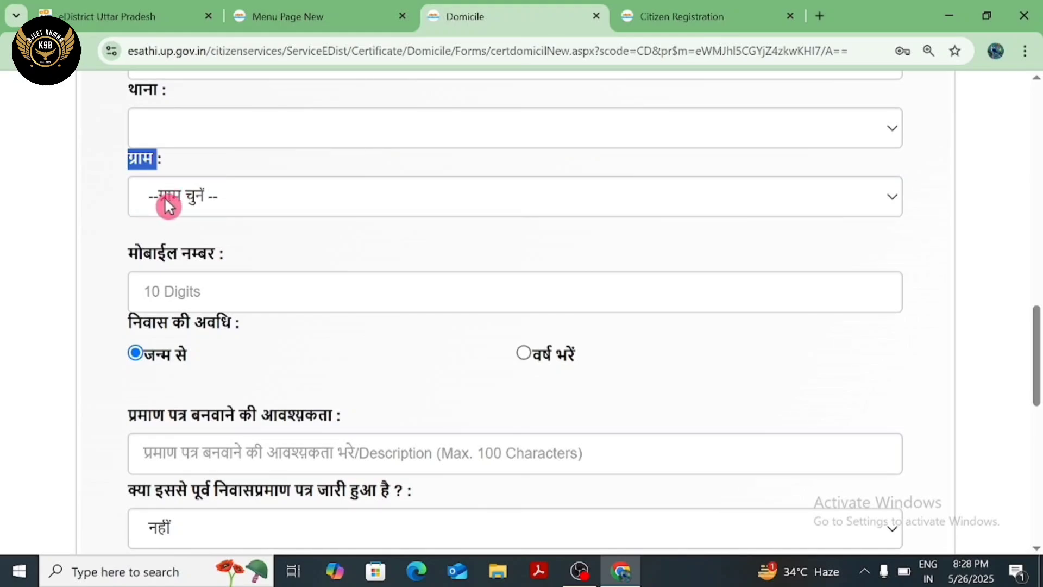
pyautogui.moveTo(123, 254); pyautogui.dragTo(236, 258)
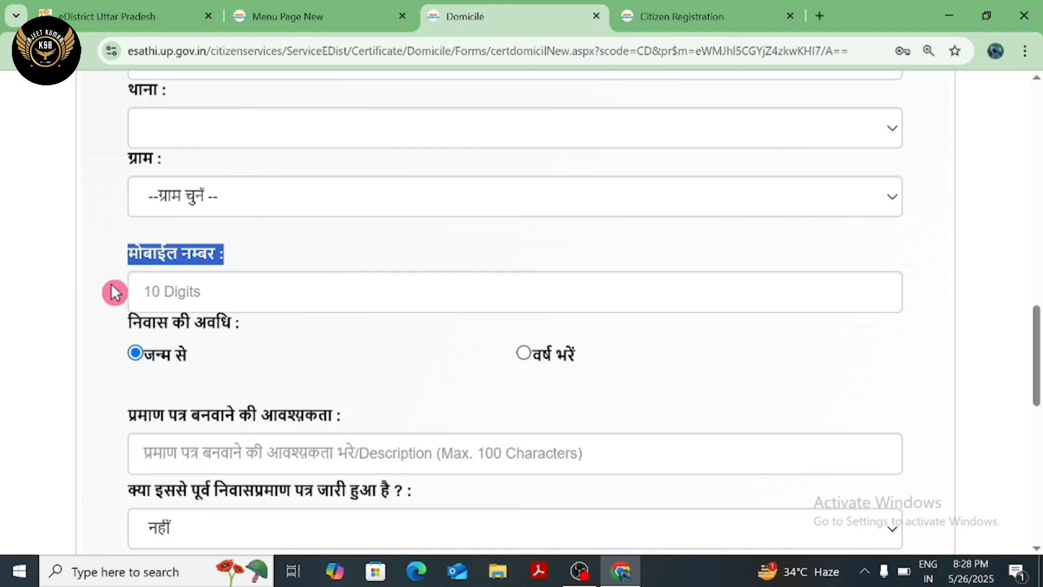
# - Examine the residence duration options and the saved suggestions for the purpose of the certificate
pyautogui.scroll(-3, 98, 288)
pyautogui.moveTo(127, 159); pyautogui.dragTo(220, 159)
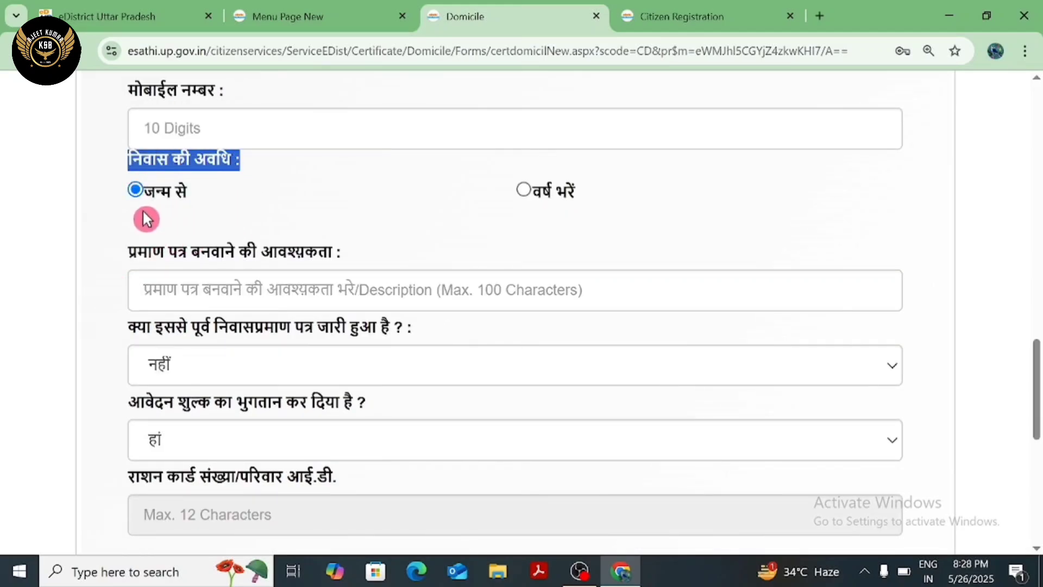
pyautogui.click(156, 209)
pyautogui.moveTo(124, 250); pyautogui.dragTo(338, 247)
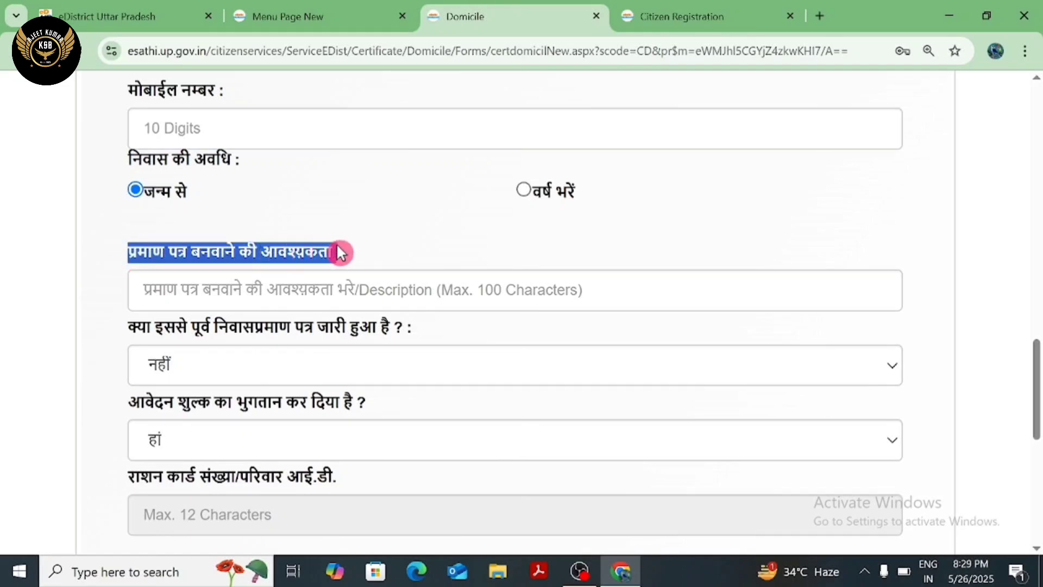
pyautogui.click(103, 315)
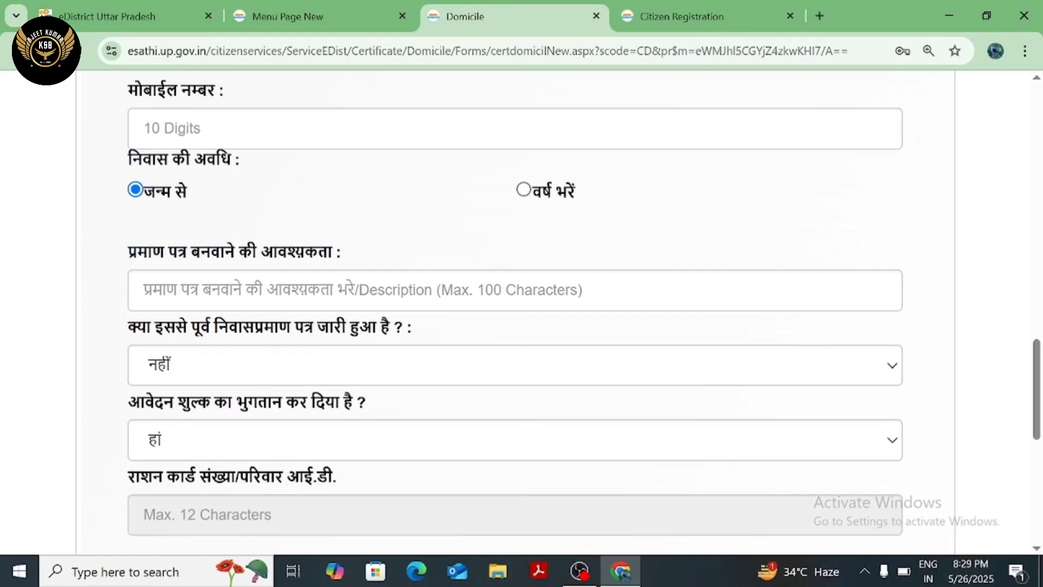
pyautogui.click(226, 291)
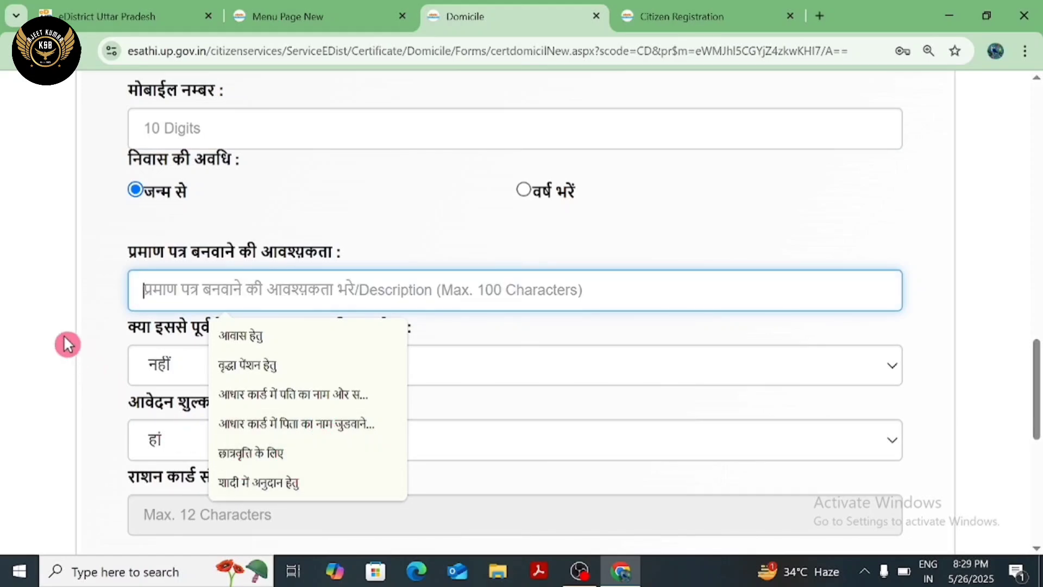
pyautogui.click(48, 317)
# - Examine the previously issued certificate question, the application fee payment choices and the ration card number/family ID field
pyautogui.moveTo(122, 328); pyautogui.dragTo(385, 326)
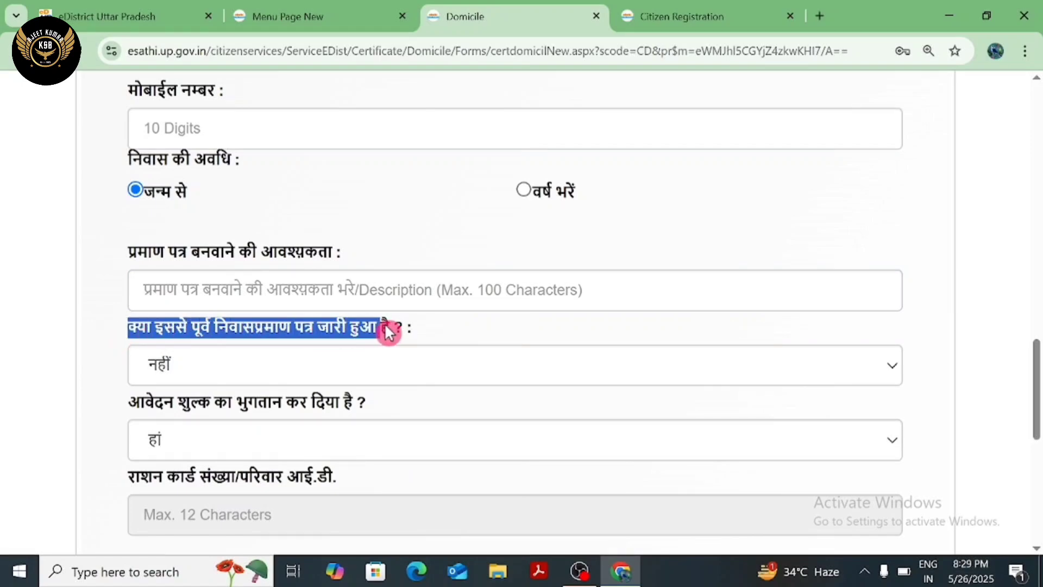
pyautogui.click(116, 364)
pyautogui.scroll(-3, 133, 405)
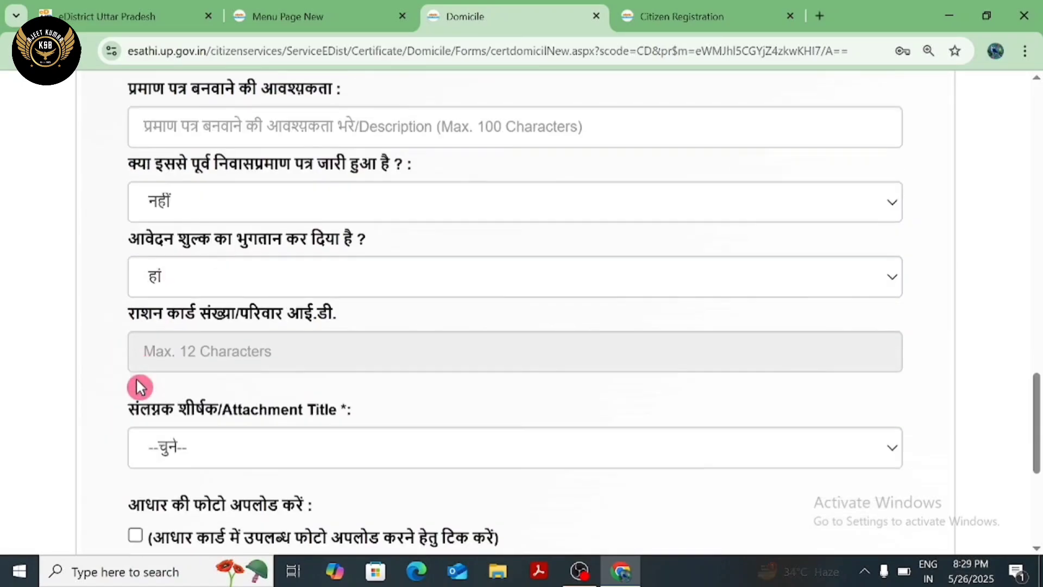
pyautogui.moveTo(123, 238); pyautogui.dragTo(374, 232)
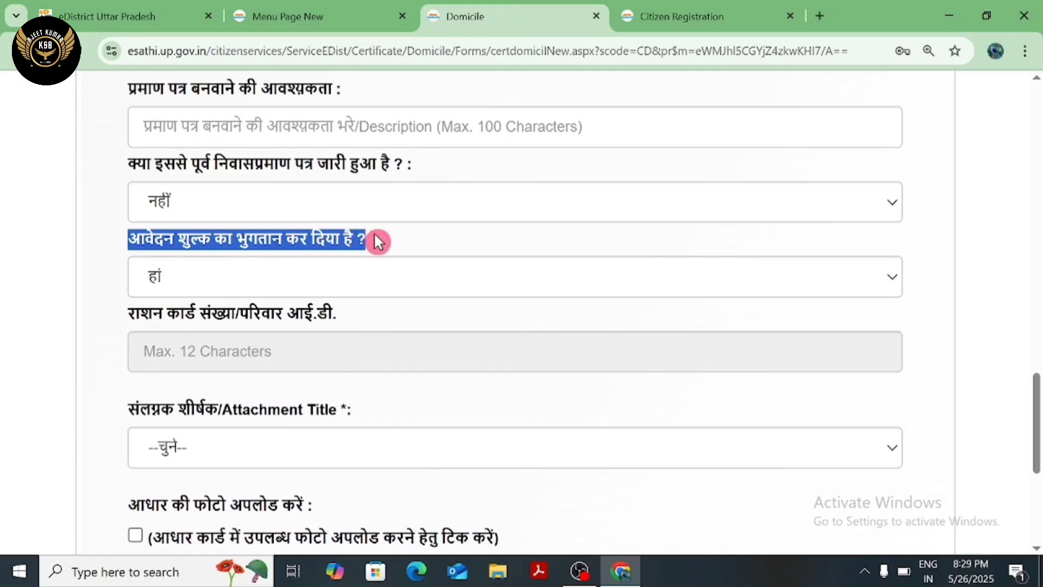
pyautogui.click(191, 282)
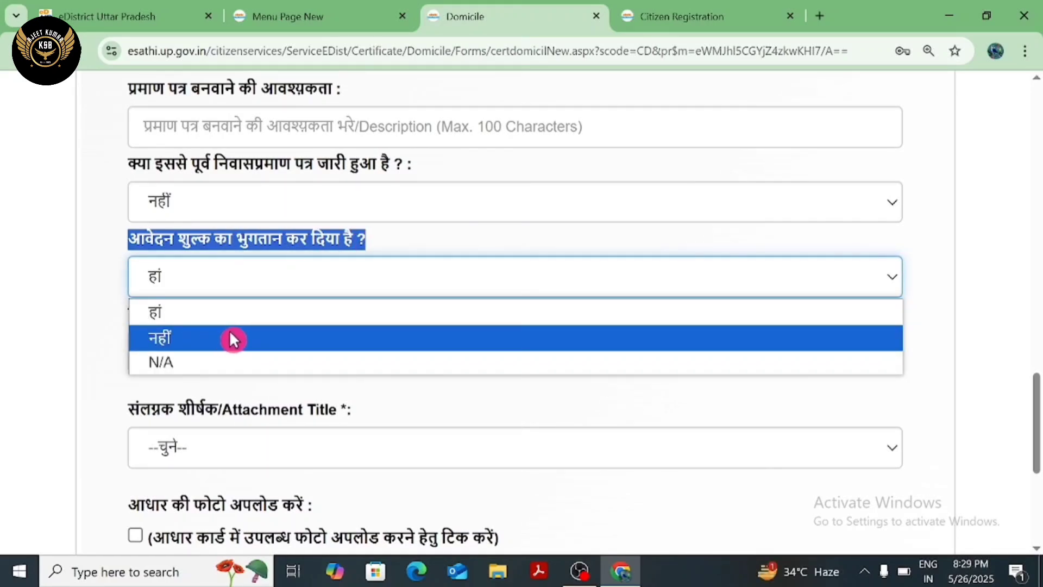
pyautogui.click(4, 336)
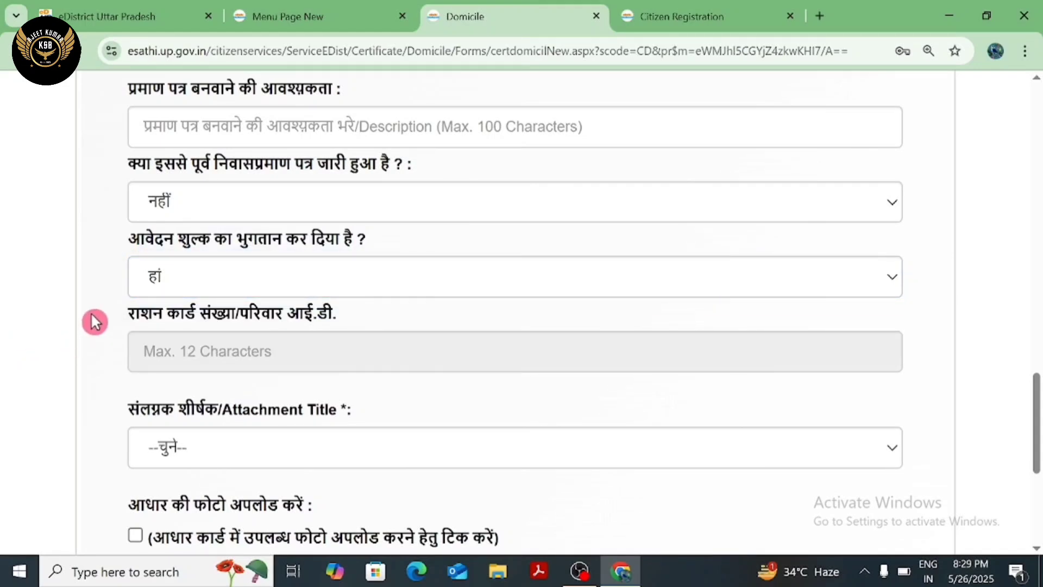
pyautogui.scroll(-3, 95, 322)
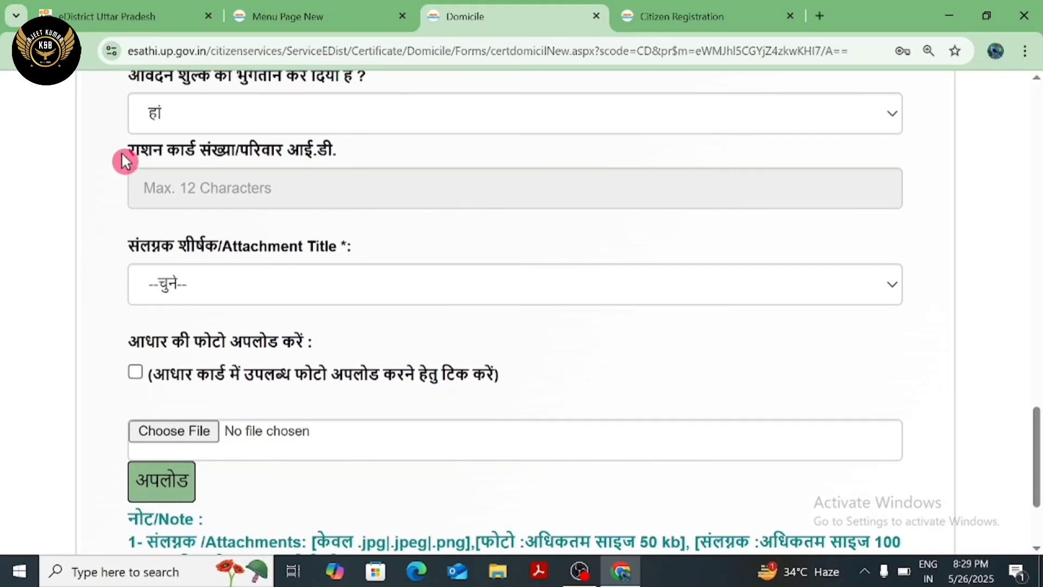
pyautogui.moveTo(121, 152); pyautogui.dragTo(337, 151)
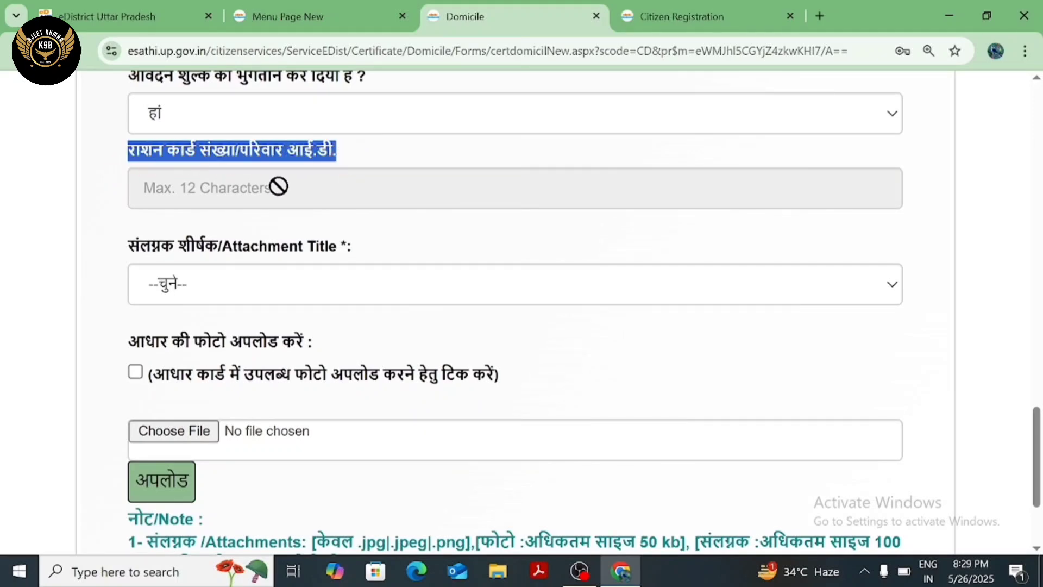
pyautogui.click(122, 207)
# - Set the attachment title to फोटो and attach the photo available in the Aadhaar card
pyautogui.scroll(-1, 98, 247)
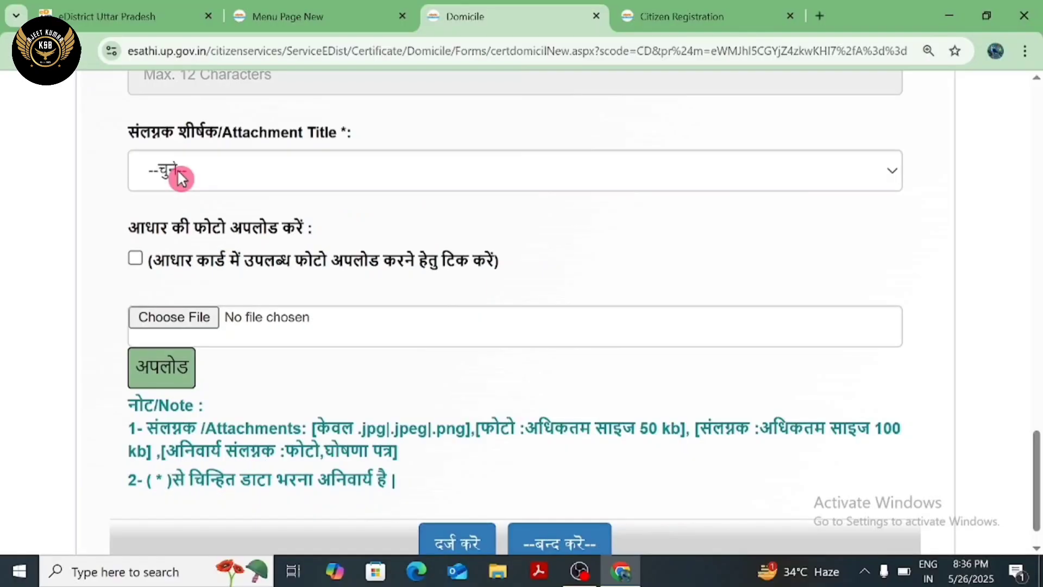
pyautogui.click(218, 120)
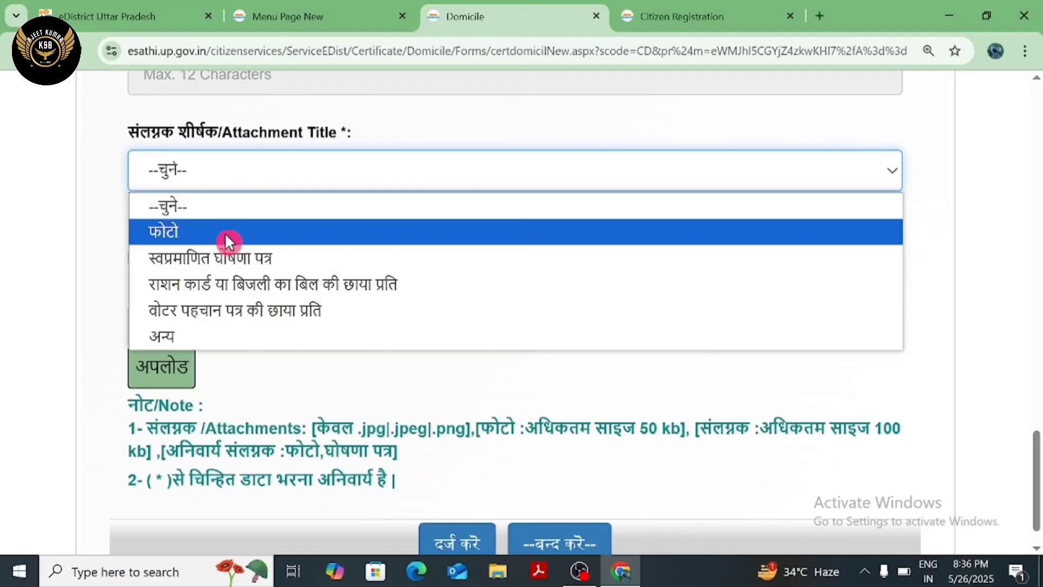
pyautogui.click(239, 233)
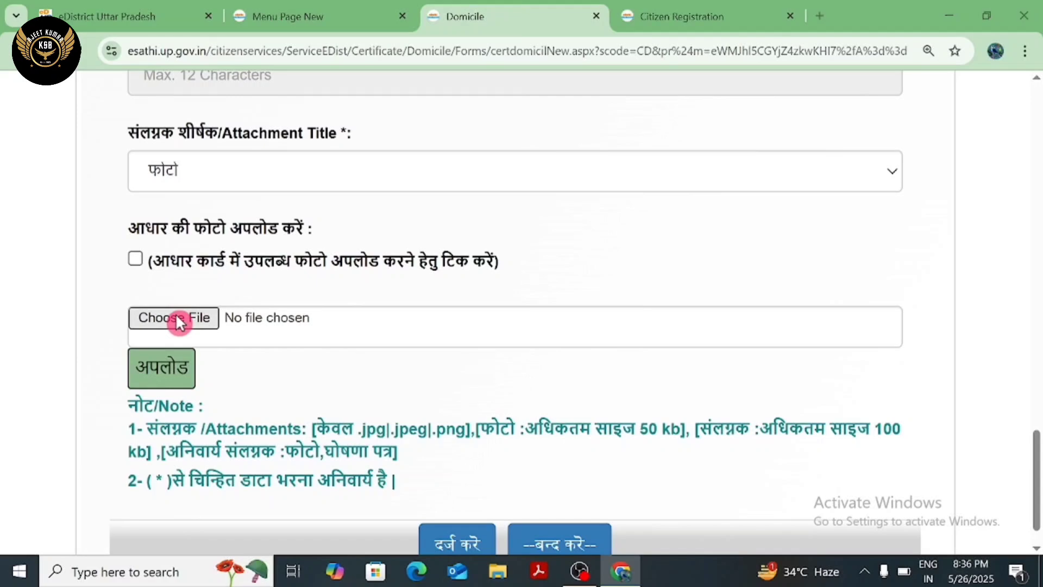
pyautogui.click(175, 318)
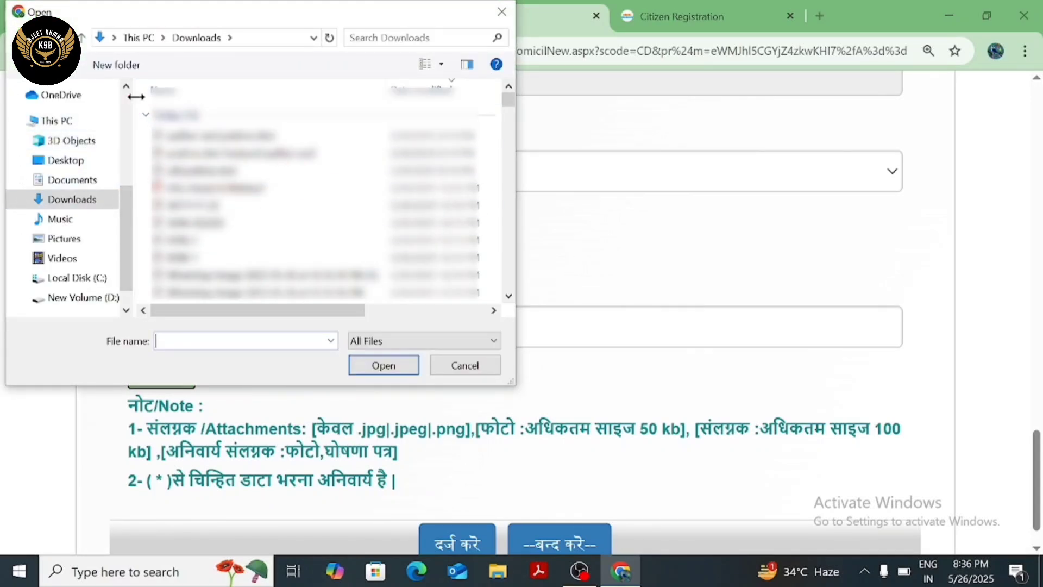
pyautogui.click(383, 368)
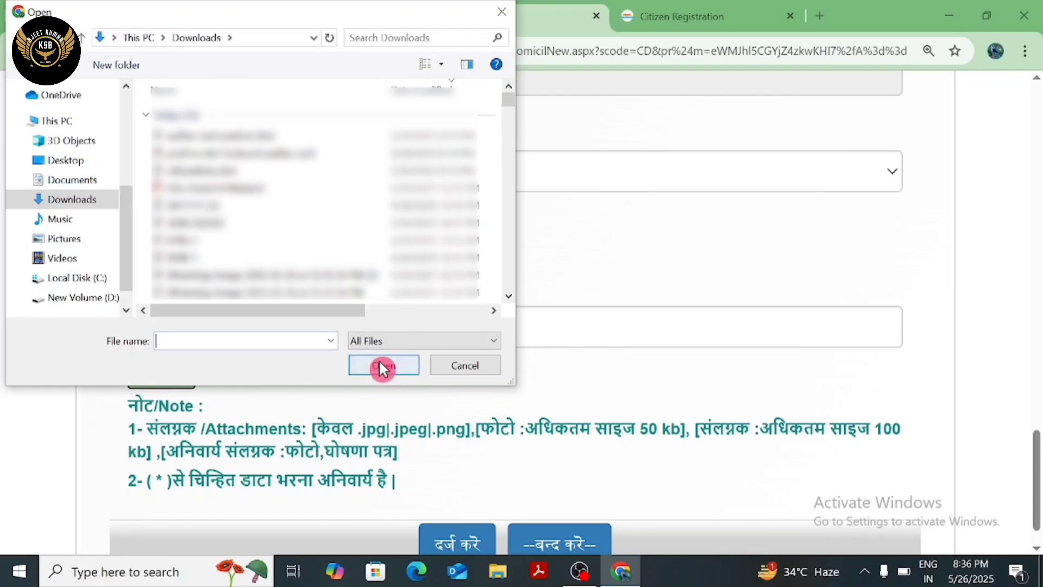
pyautogui.click(136, 260)
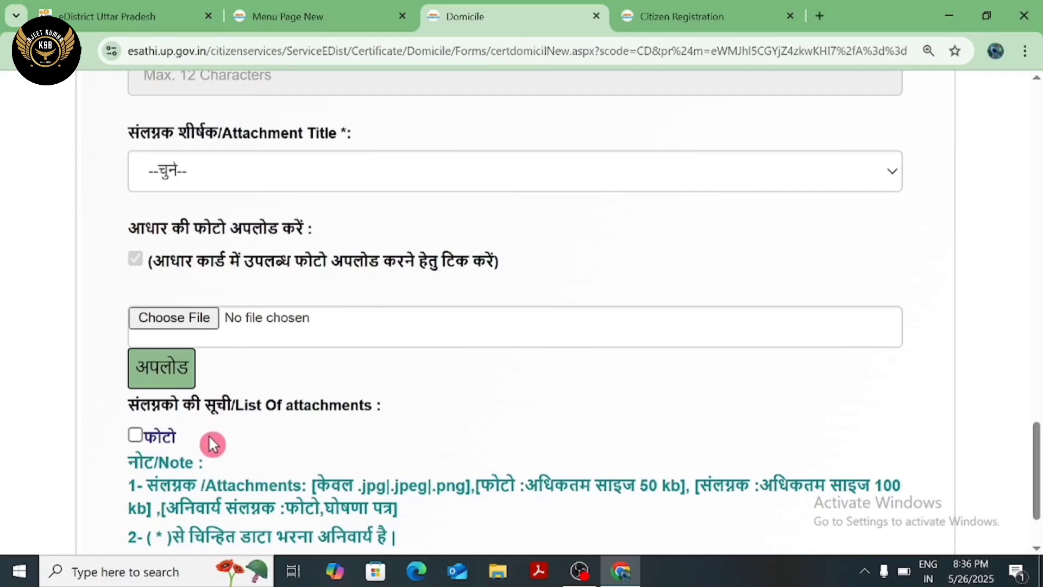
# - Set the attachment title to स्वप्रमाणित घोषणा पत्र and upload the applicant's self-declaration JPEG file
pyautogui.click(174, 173)
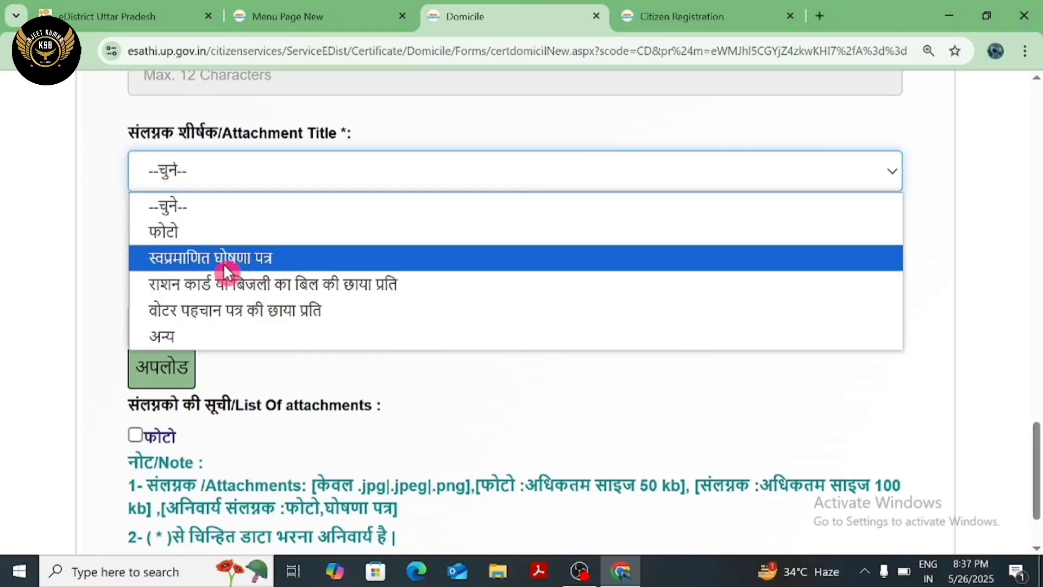
pyautogui.click(302, 261)
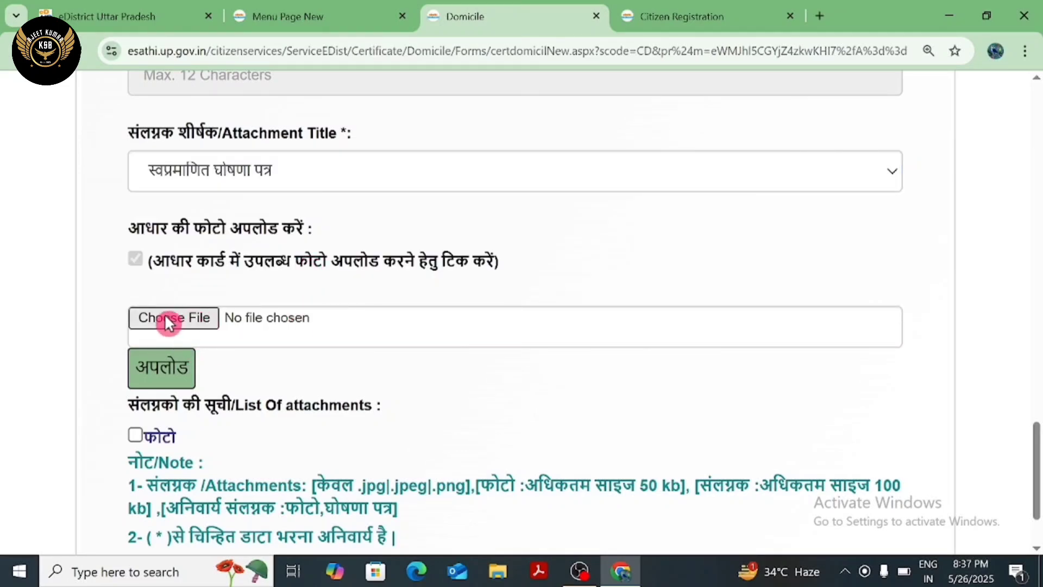
pyautogui.click(178, 316)
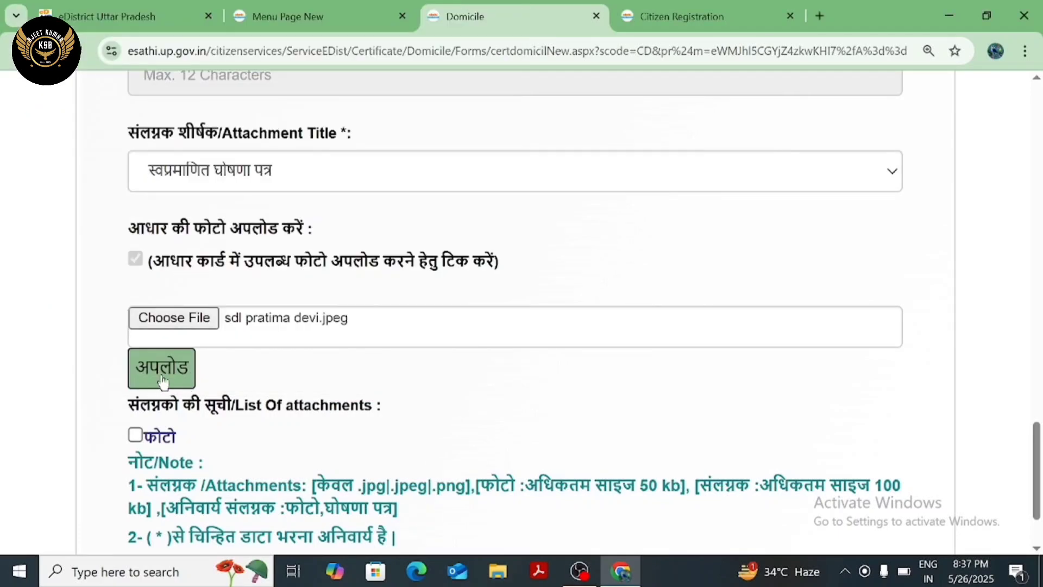
pyautogui.click(163, 375)
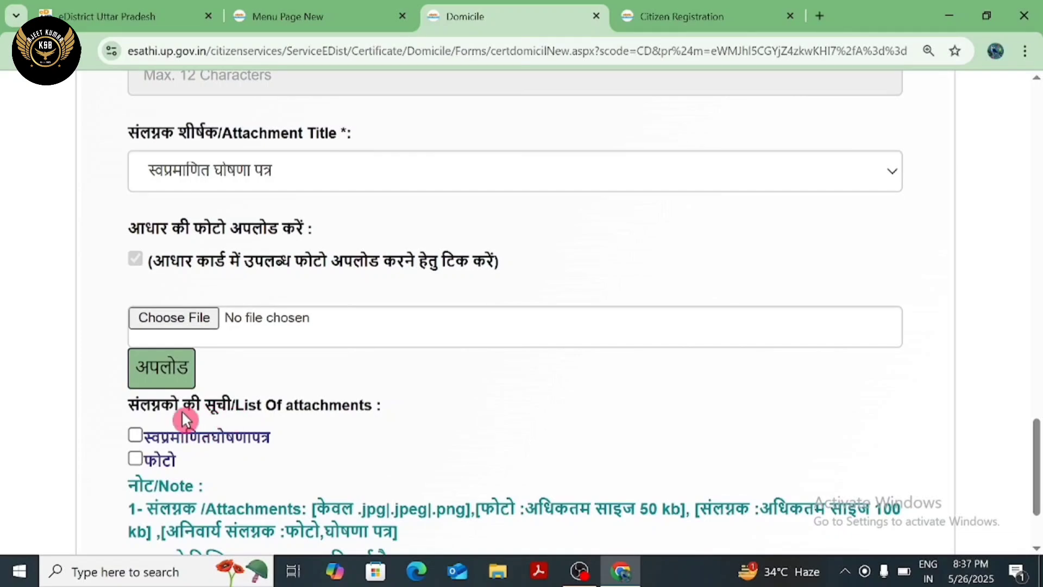
# - Set the attachment title to अन्य with the custom title "aadhar card" and upload the applicant's Aadhaar card JPEG file
pyautogui.click(207, 177)
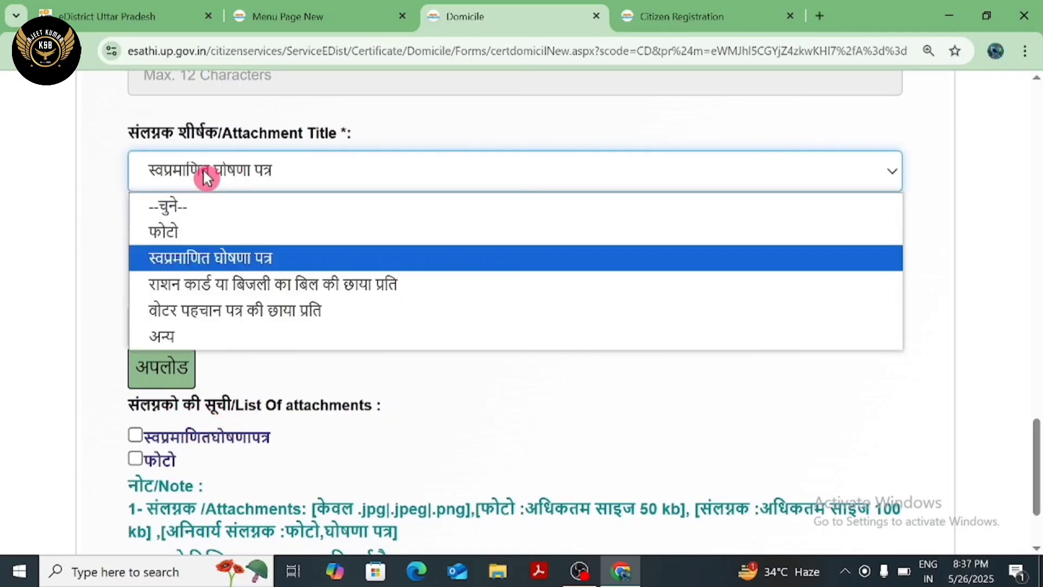
pyautogui.click(237, 338)
pyautogui.scroll(-3, 420, 248)
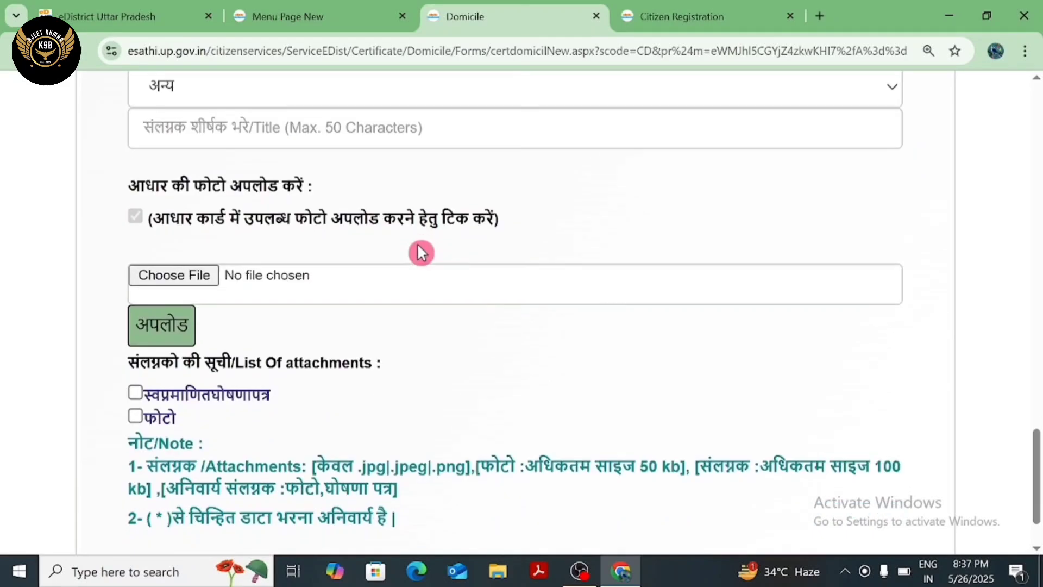
pyautogui.scroll(3, 421, 256)
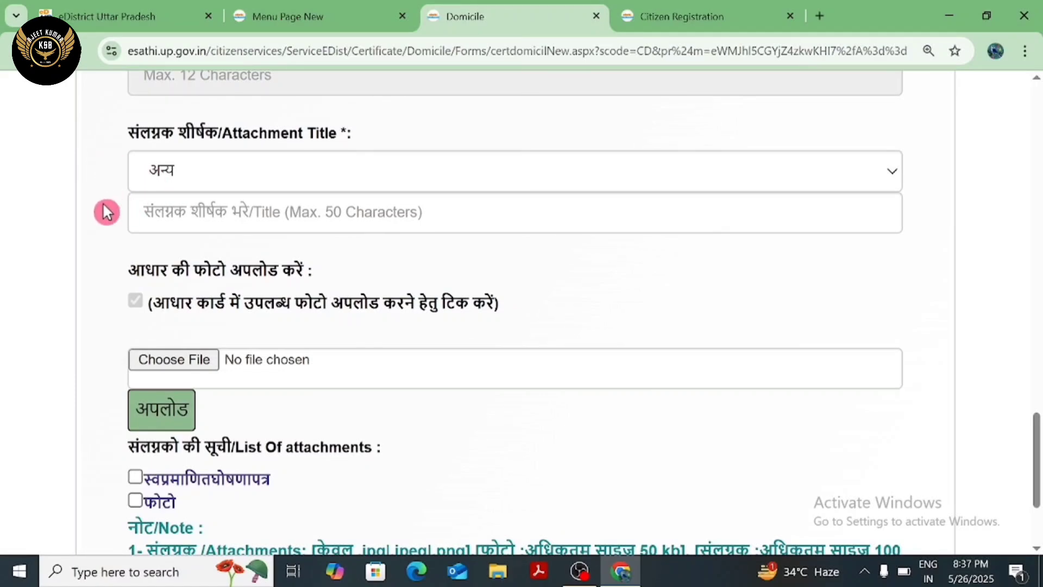
pyautogui.click(140, 211)
pyautogui.write('aadhar card')
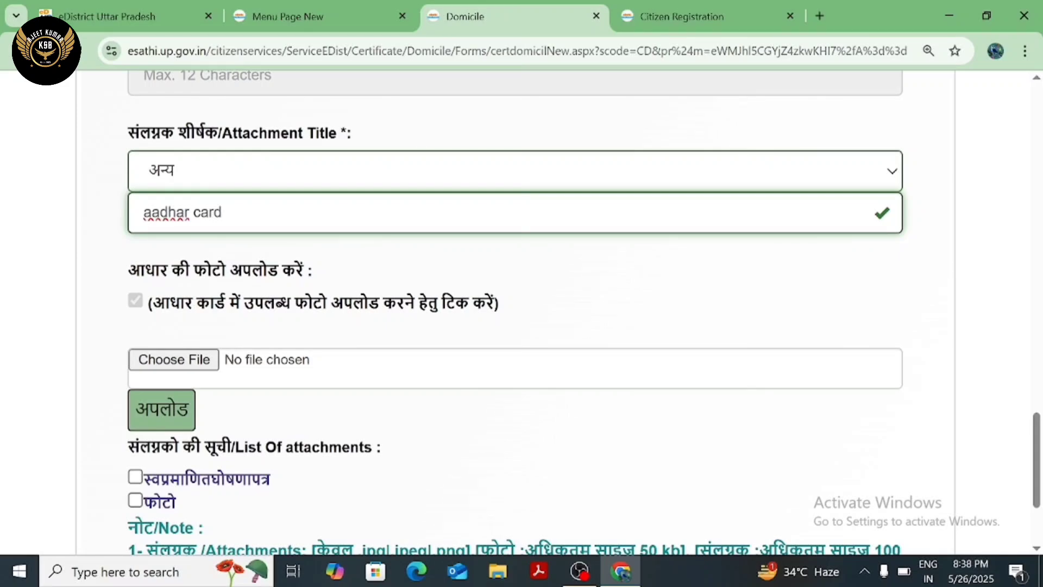
pyautogui.click(175, 364)
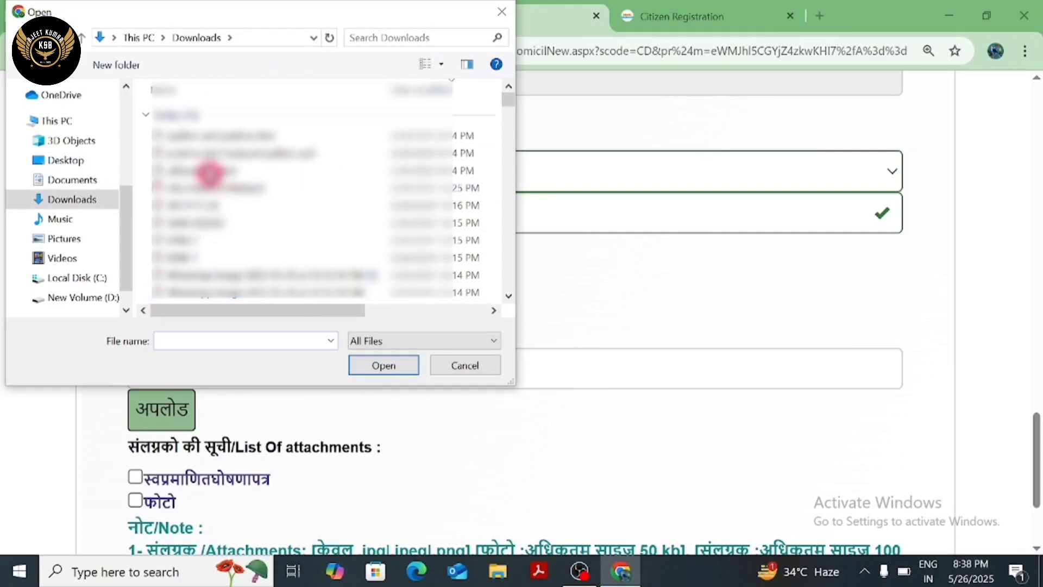
pyautogui.click(393, 364)
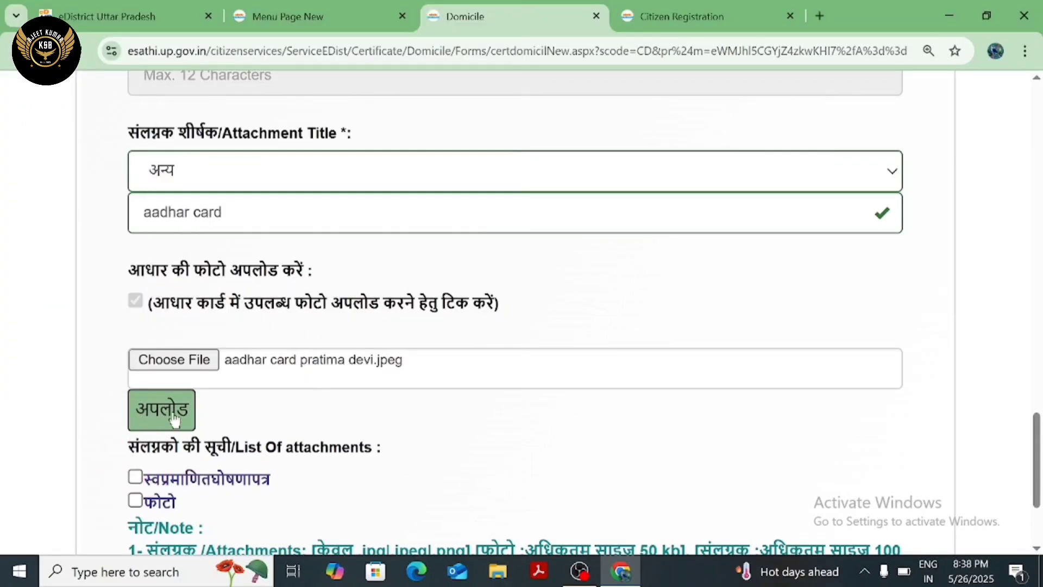
pyautogui.click(135, 411)
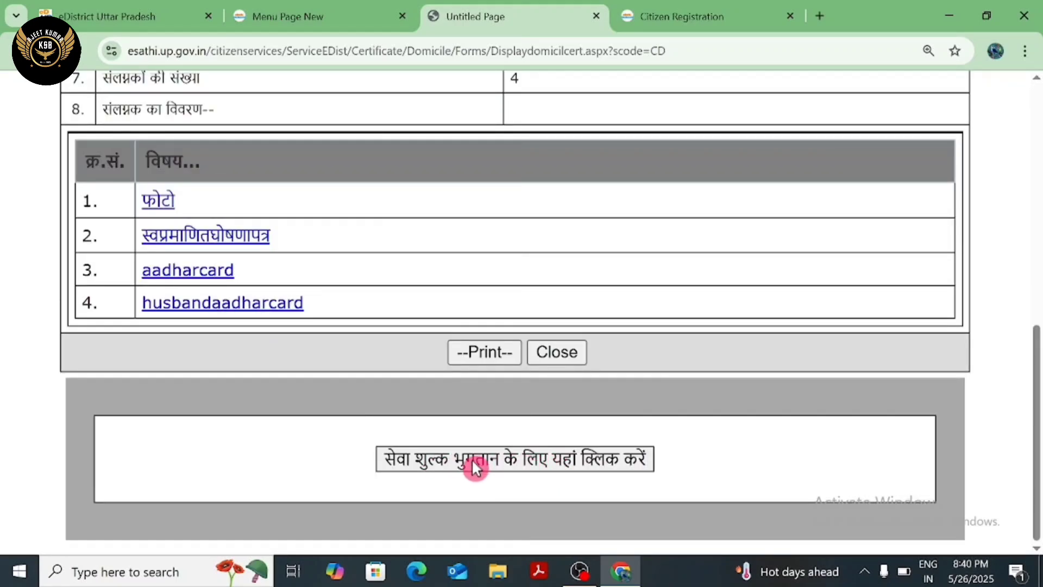
# - Start the service fee payment for the application, submit its application number and proceed with the ₹15 payment
pyautogui.click(521, 460)
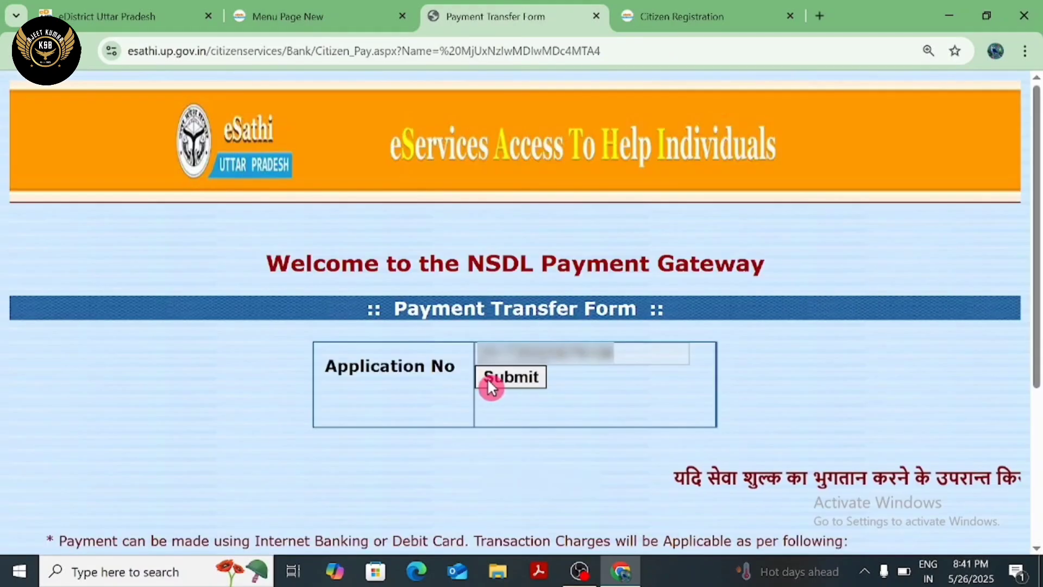
pyautogui.click(503, 379)
pyautogui.scroll(-5, 501, 376)
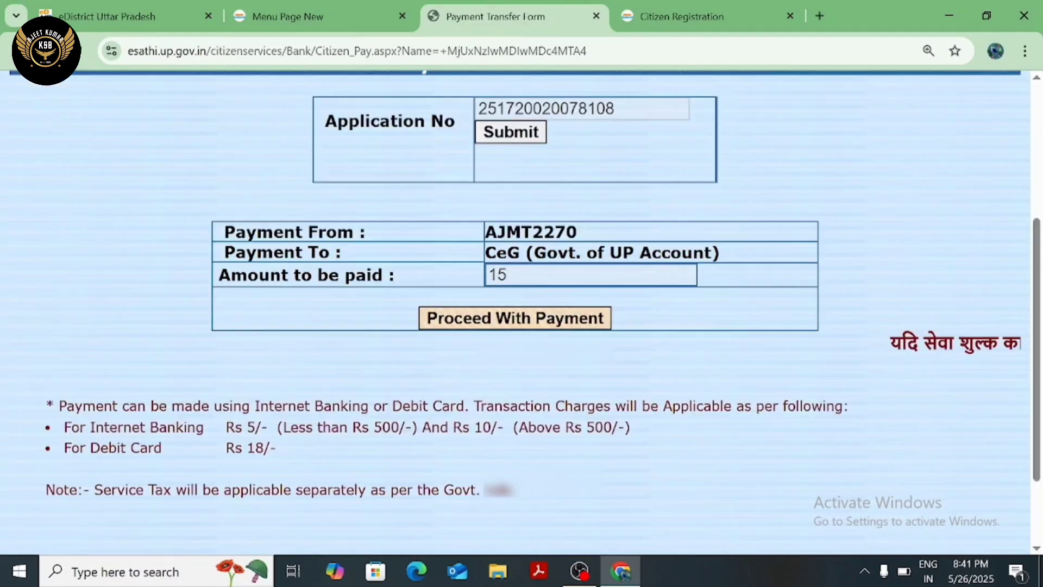
pyautogui.click(522, 318)
# - Choose QR as the payment method with BHIM UPI and make the ₹15 payment
pyautogui.moveTo(35, 190); pyautogui.dragTo(121, 194)
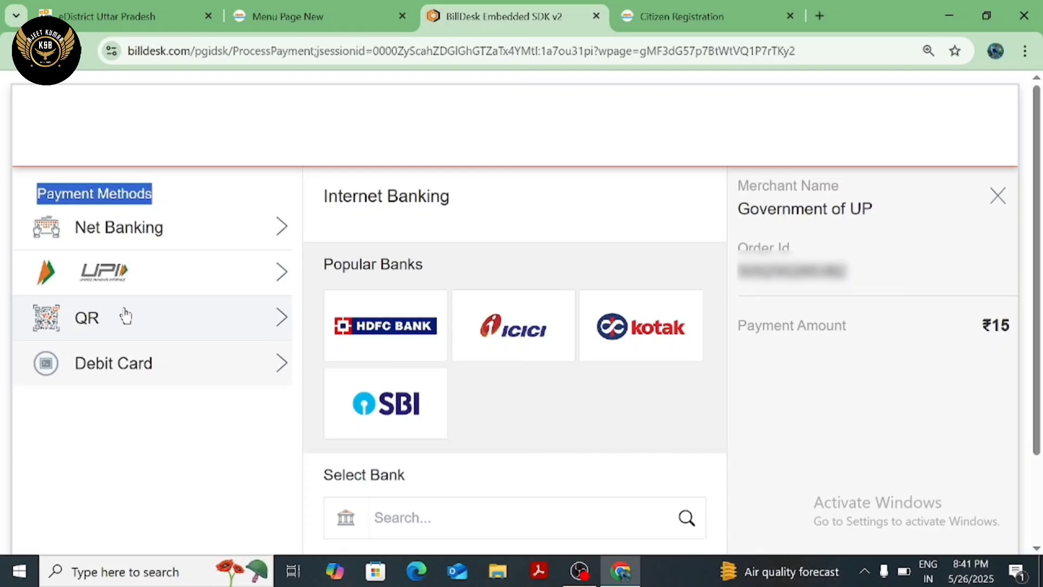
pyautogui.click(142, 439)
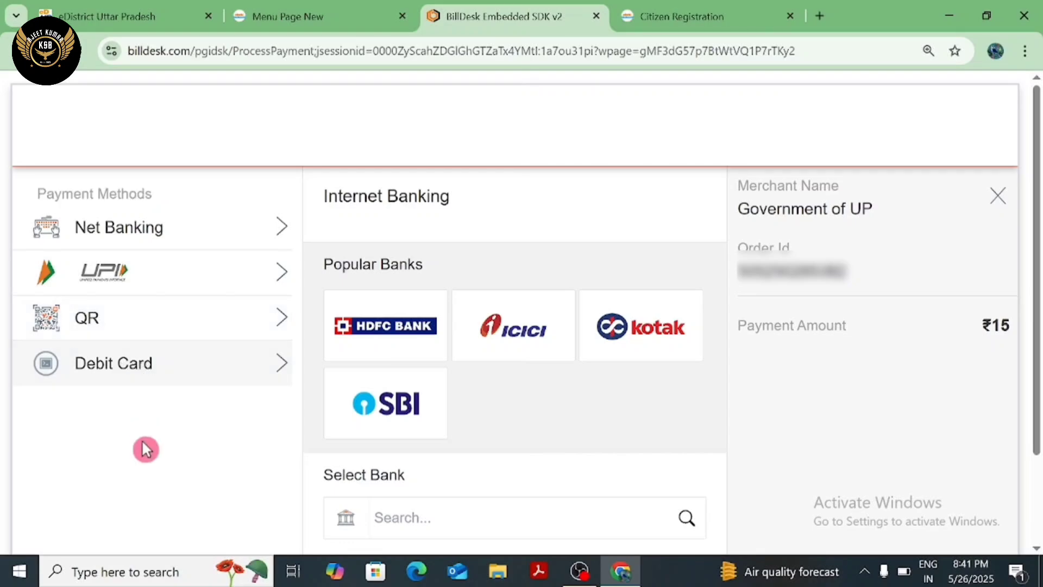
pyautogui.click(132, 316)
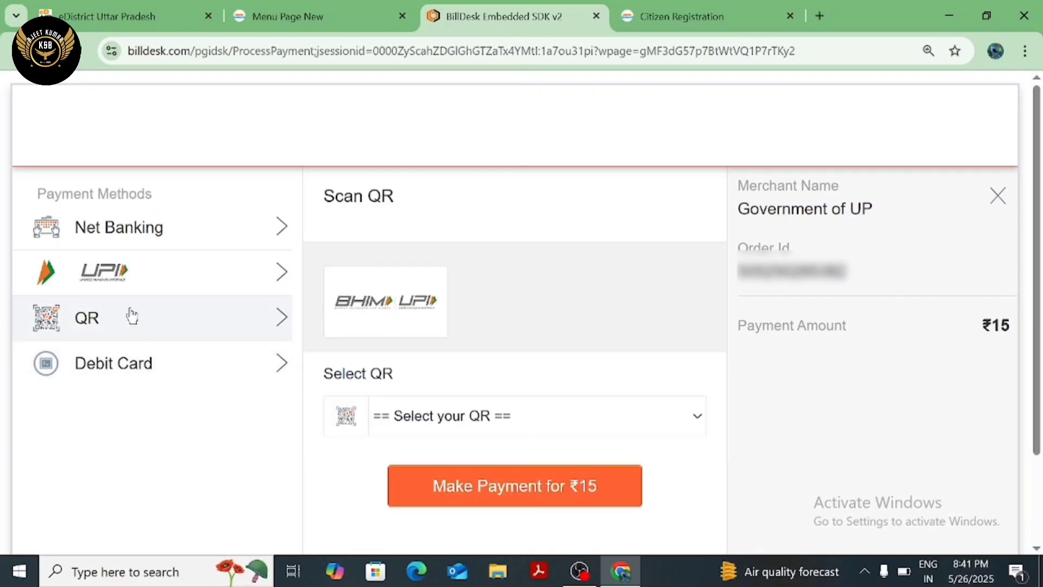
pyautogui.click(460, 420)
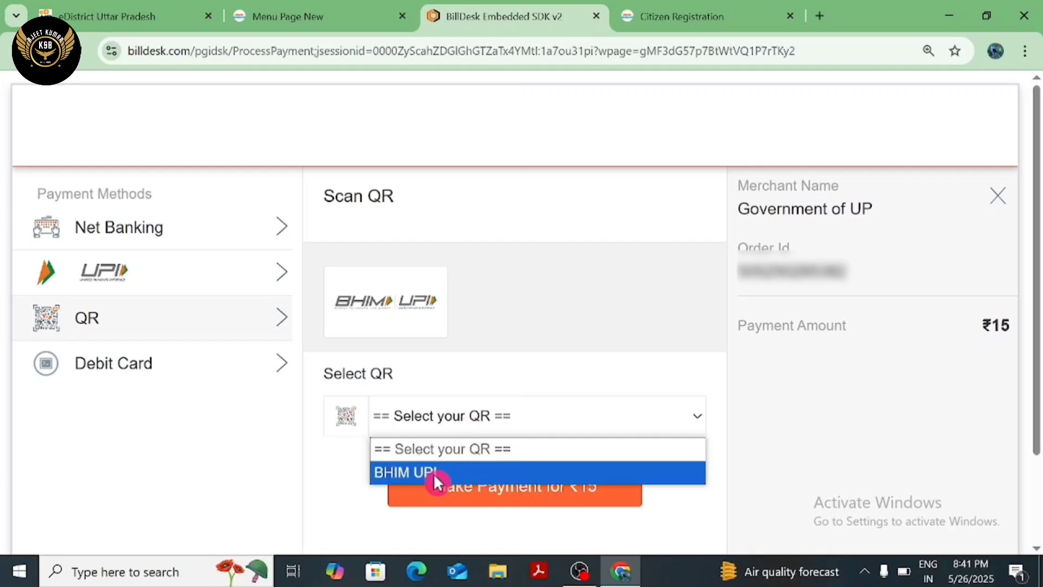
pyautogui.click(474, 472)
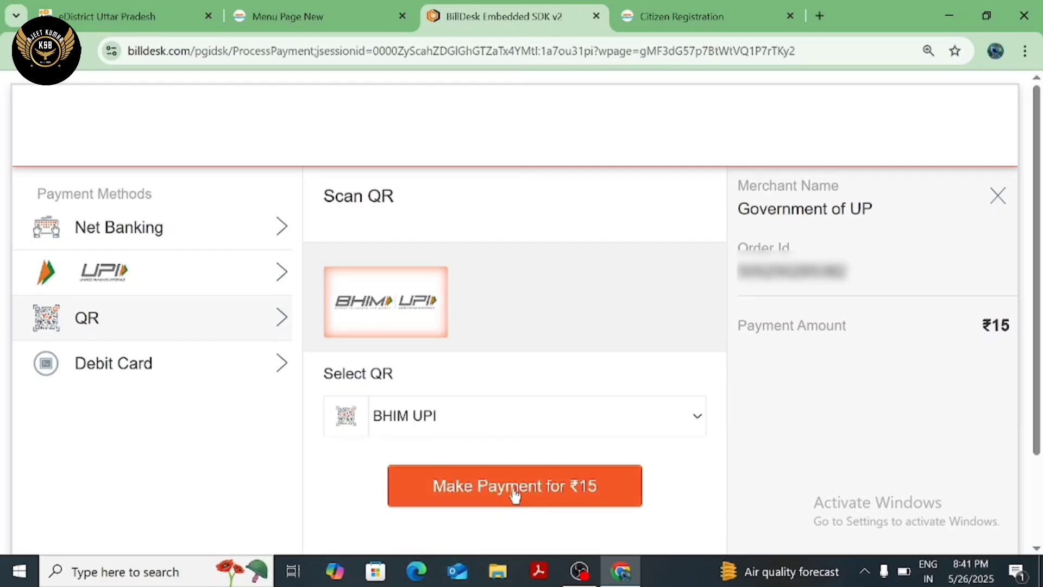
pyautogui.click(477, 497)
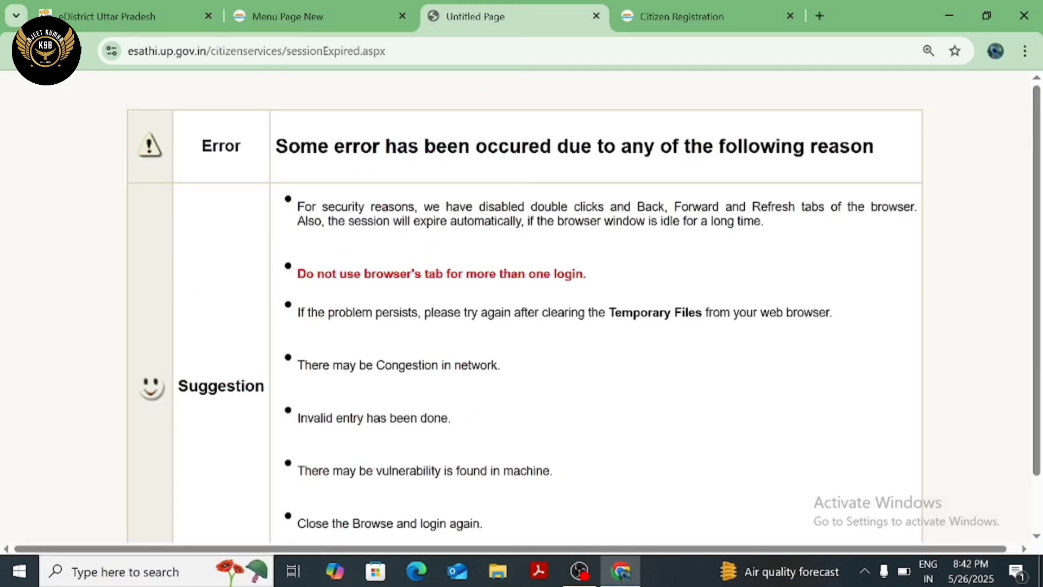
# - Return to the eDistrict portal, enter through the citizen login (ई-साथी) and open the pending applications (कुल लंबित आवेदन)
pyautogui.click(103, 14)
pyautogui.moveTo(385, 207)
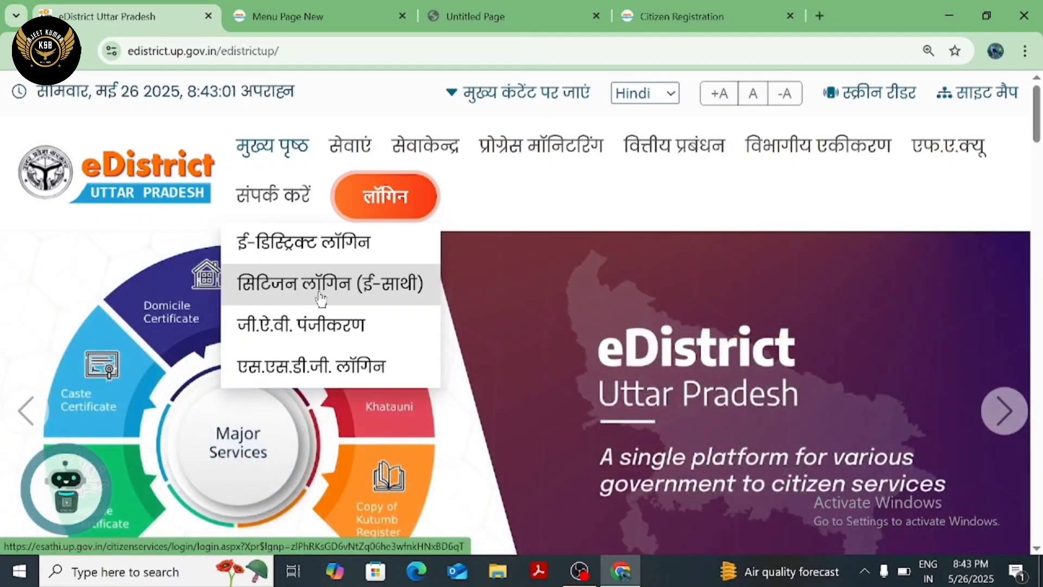
pyautogui.click(322, 299)
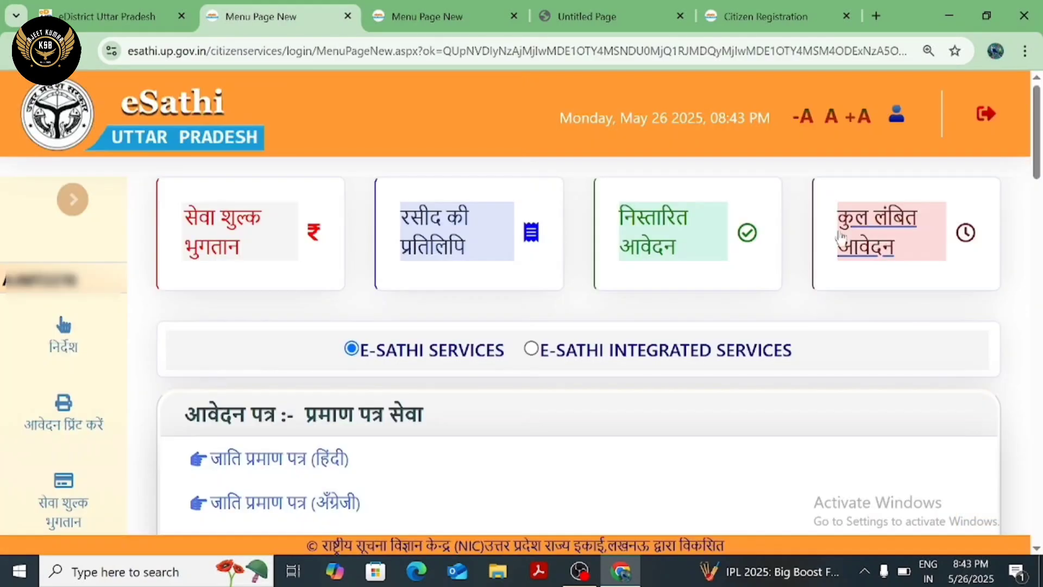
pyautogui.click(877, 233)
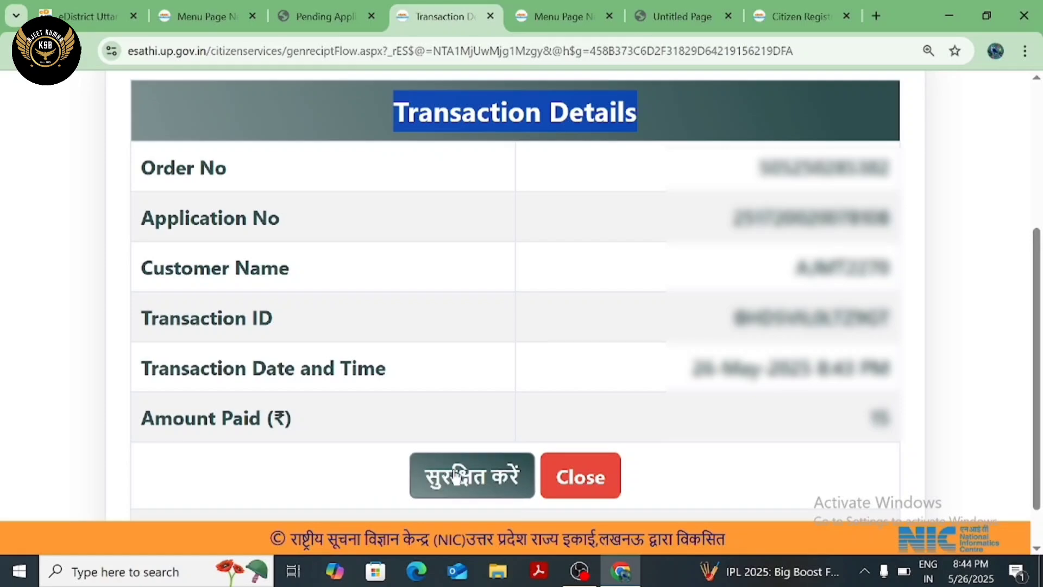
# - Save the transaction details to generate the acknowledgement slip (पावती पत्र), review the slip and close it
pyautogui.click(469, 477)
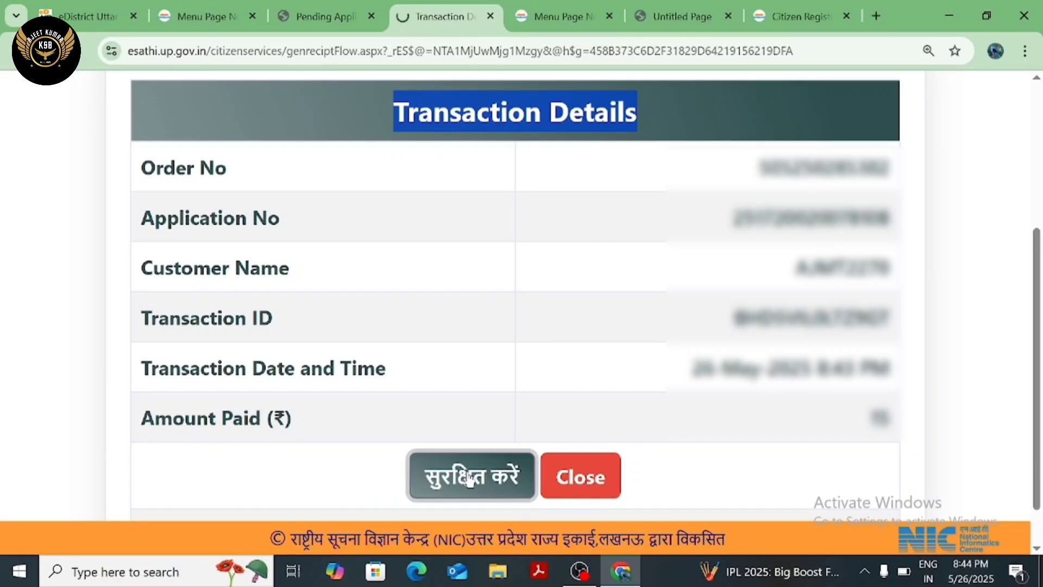
pyautogui.moveTo(475, 103); pyautogui.dragTo(539, 100)
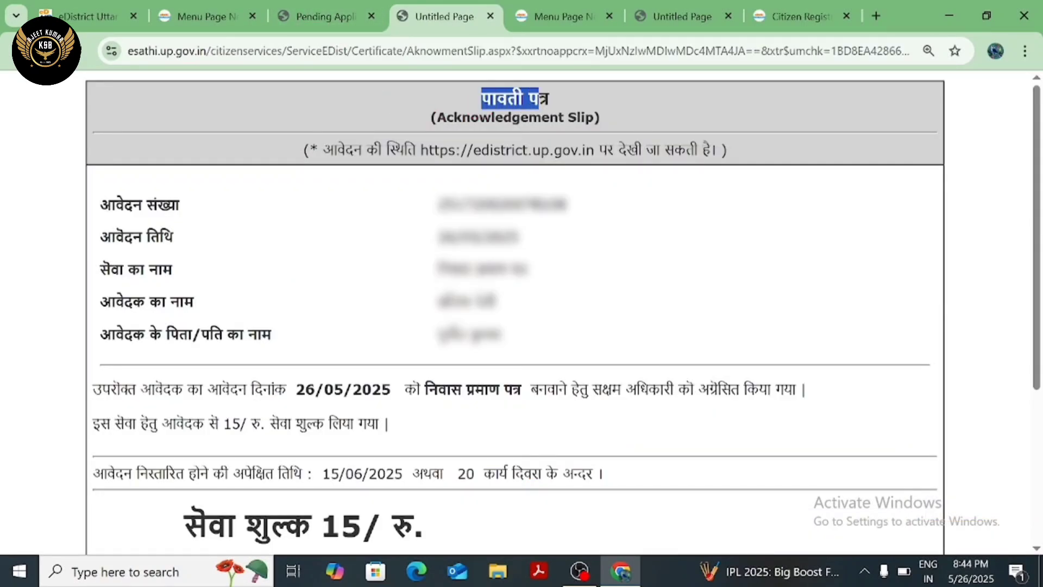
pyautogui.scroll(-5, 394, 529)
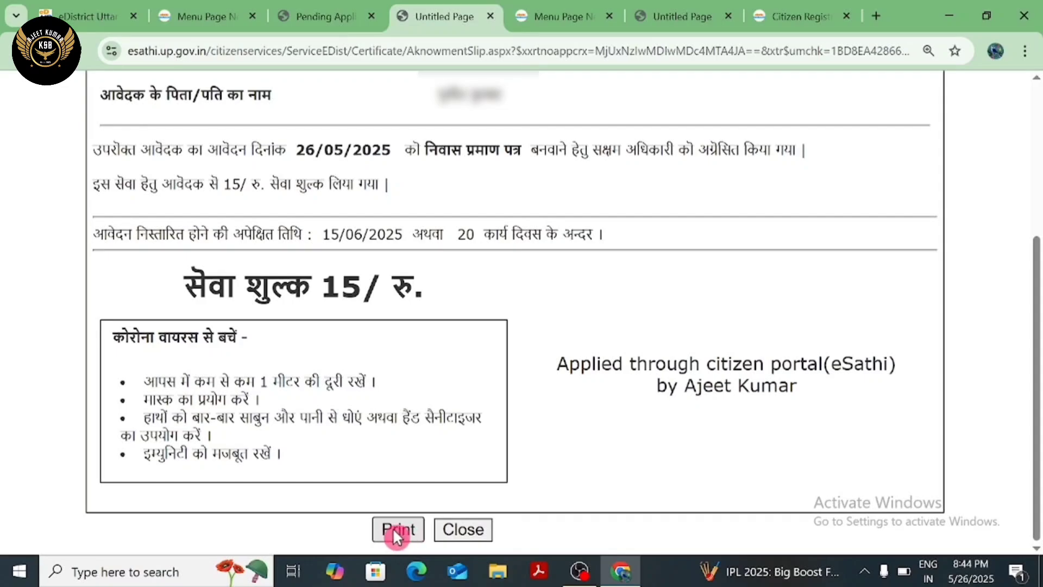
pyautogui.click(456, 531)
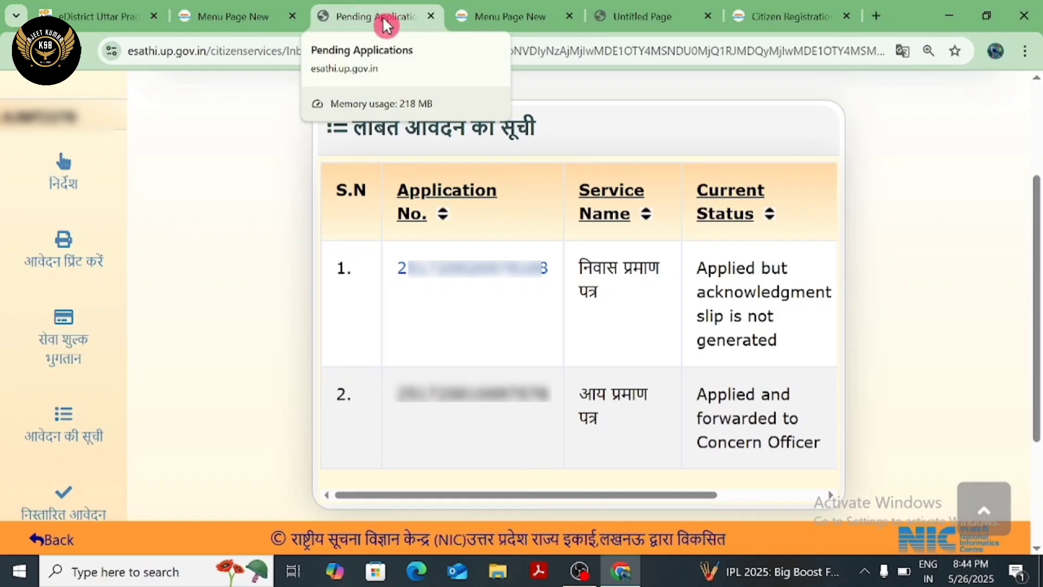
# - Reload the pending applications list from the service menu, check the निवास प्रमाण पत्र application's current status and close the list
pyautogui.hotkey('ctrl', 'w')
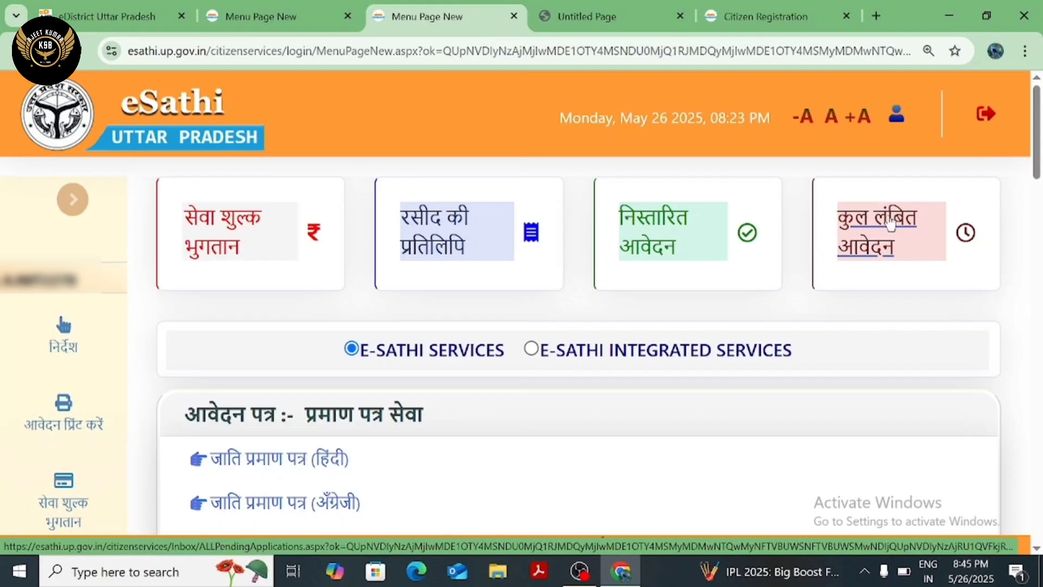
pyautogui.click(876, 239)
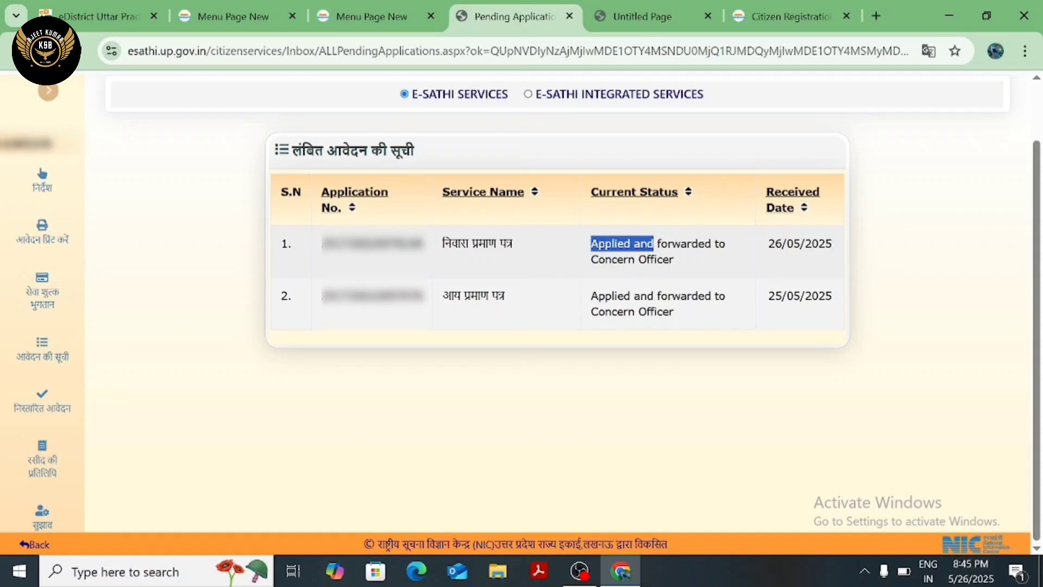
pyautogui.moveTo(654, 244); pyautogui.dragTo(690, 261)
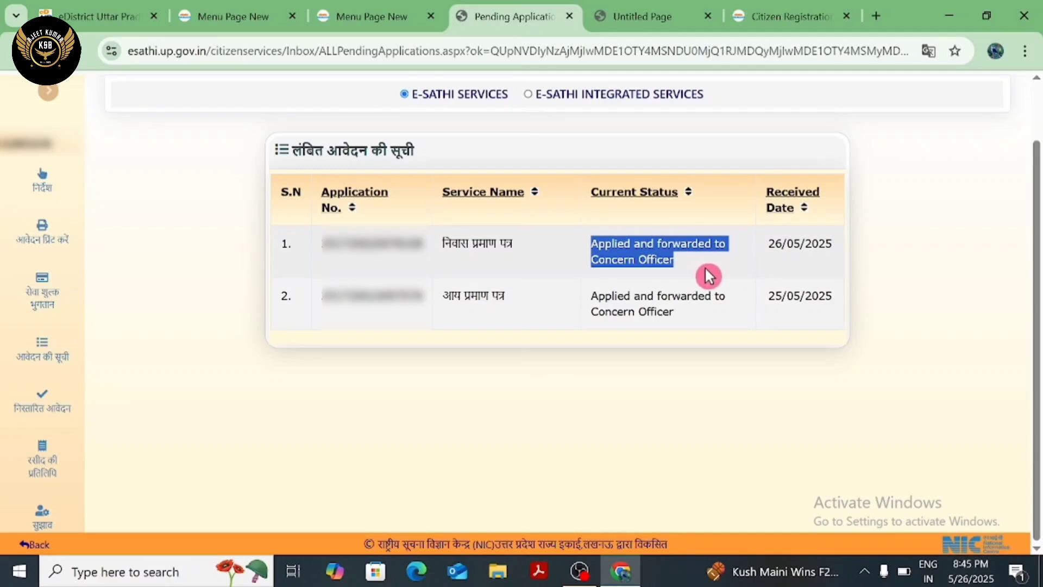
pyautogui.click(776, 268)
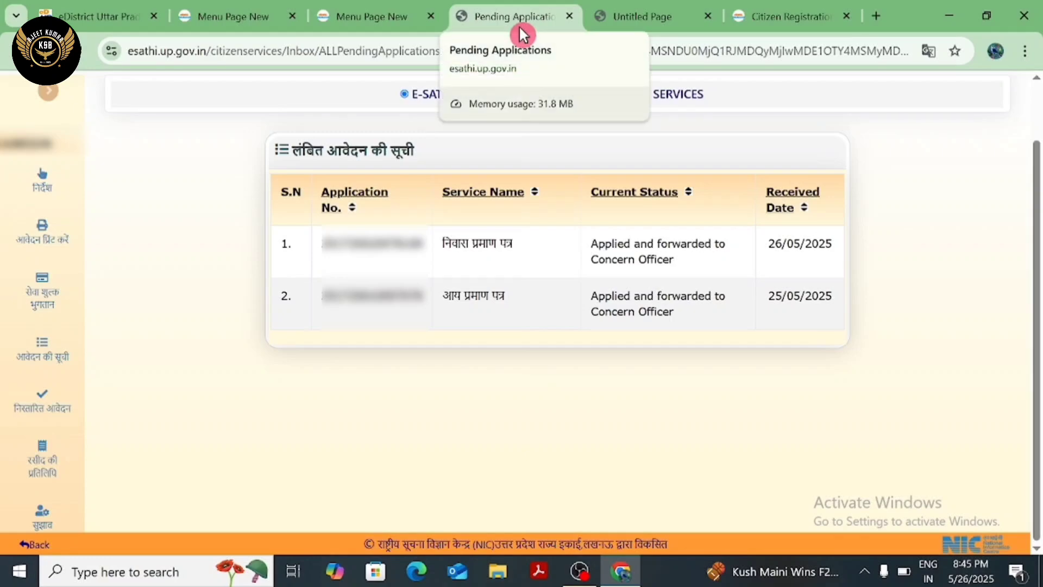
pyautogui.click(569, 17)
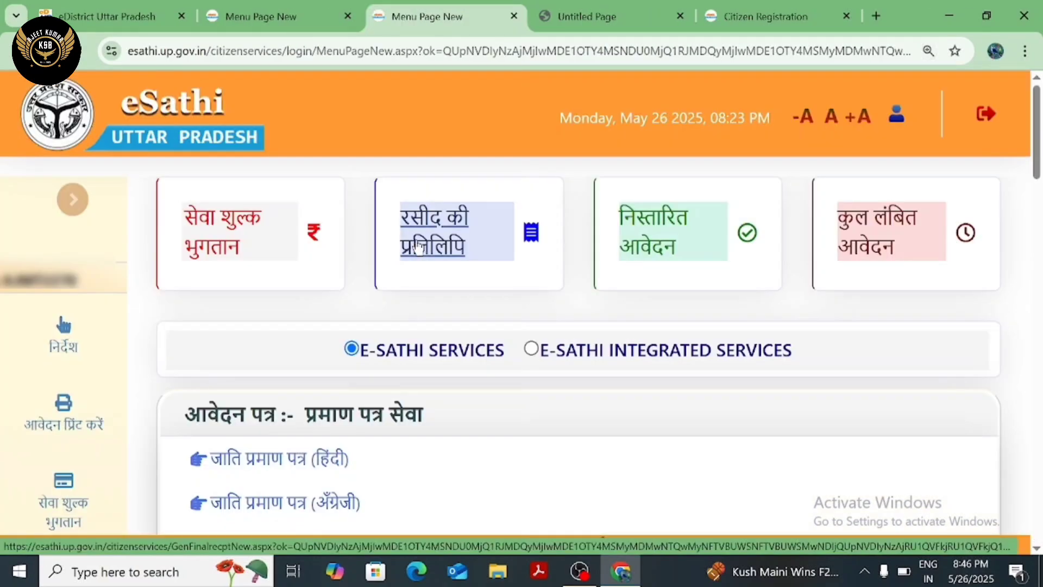
# - Open the disposed applications (निस्तारित आवेदन), filter them by Domicile and view the first application's residence certificate
pyautogui.click(659, 224)
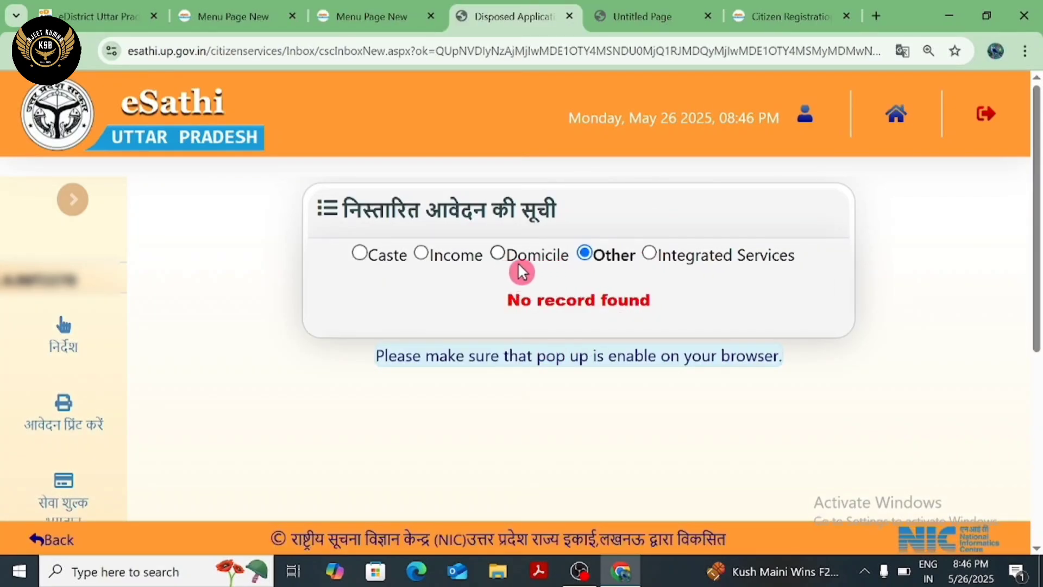
pyautogui.click(535, 266)
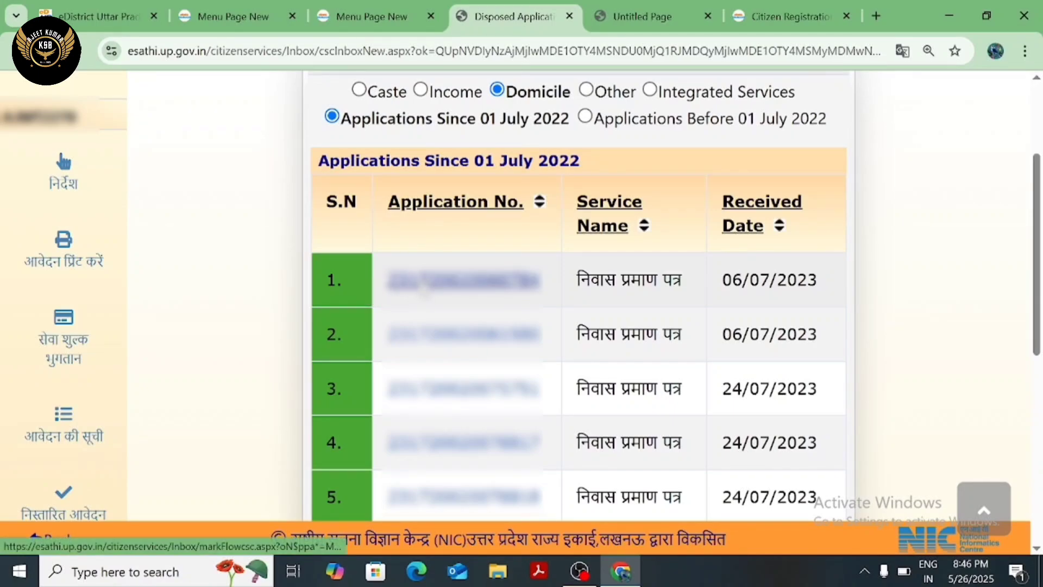
pyautogui.click(522, 280)
pyautogui.scroll(-10, 496, 163)
pyautogui.scroll(10, 426, 163)
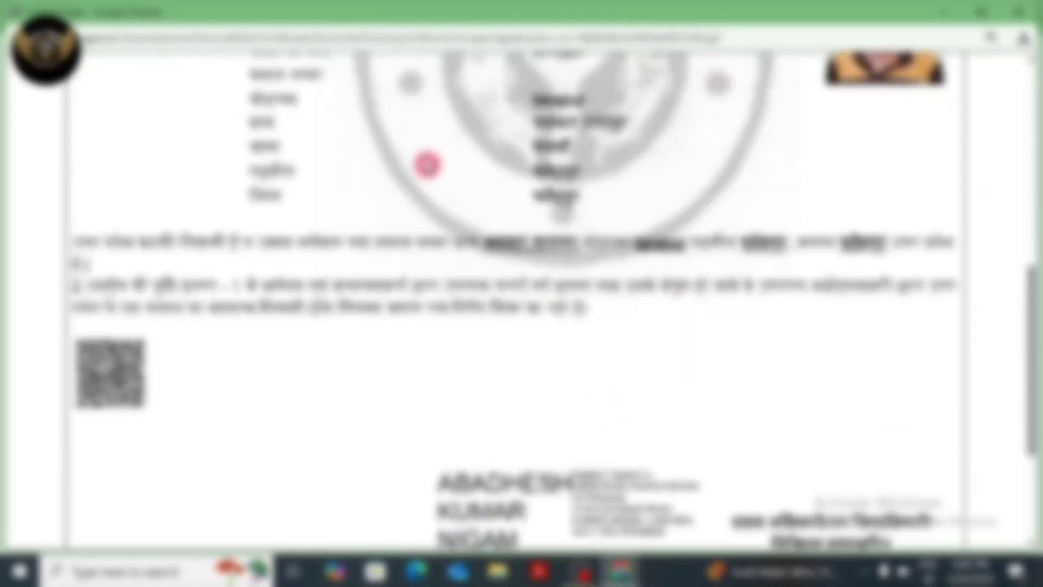